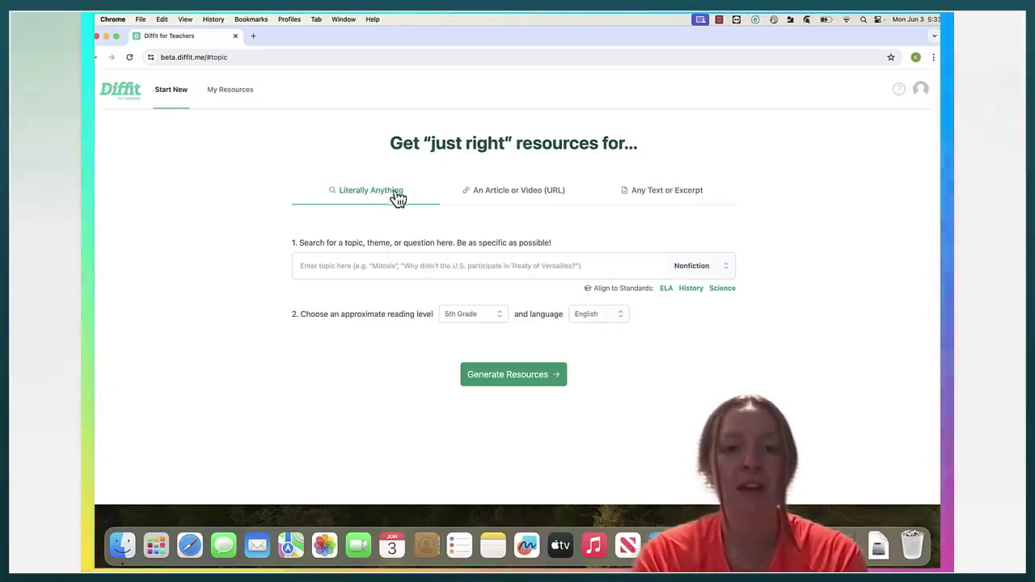
Look through the topic, article or video URL, and text excerpt source options, ending on the topic search.
left_click(380, 269)
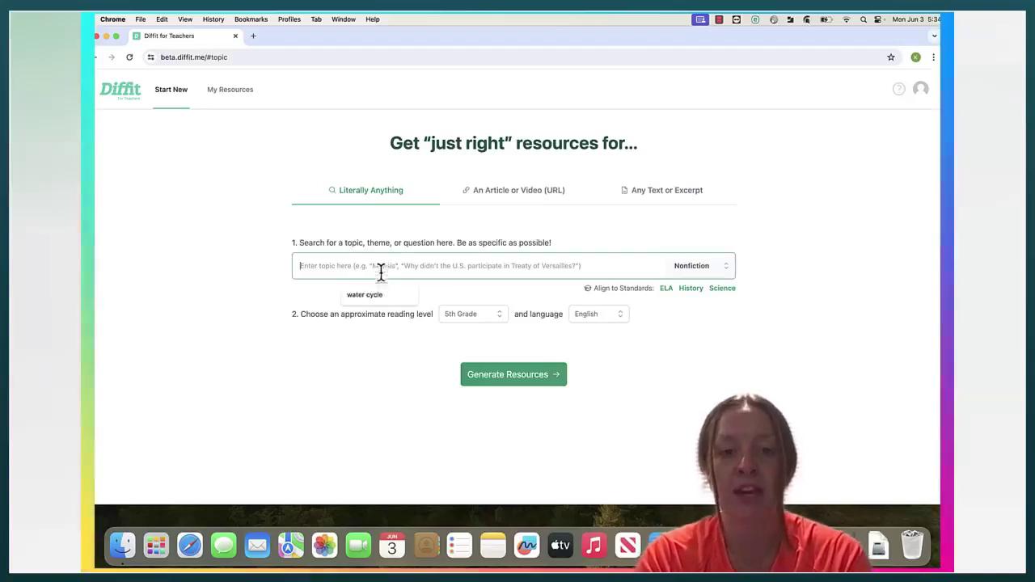
left_click(498, 198)
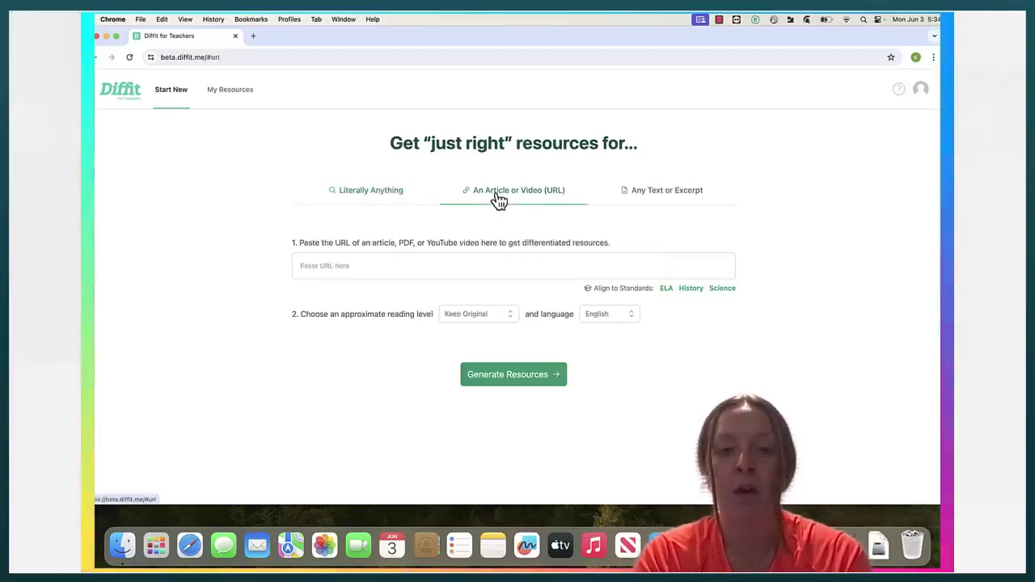
left_click(647, 204)
left_click(381, 203)
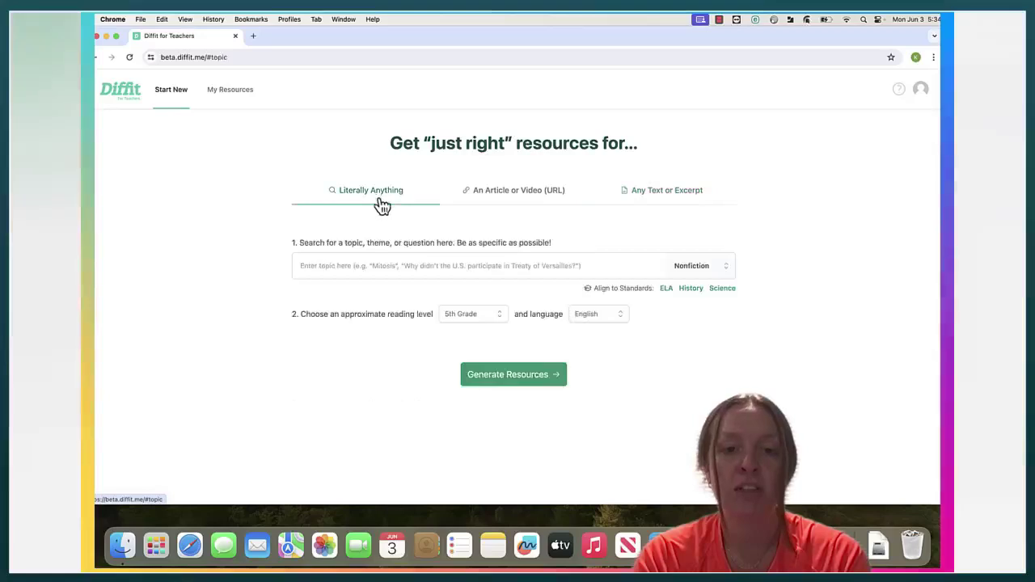
Enter "water cycle" as the topic and choose Nonfiction as the text type.
left_click(375, 258)
left_click(366, 295)
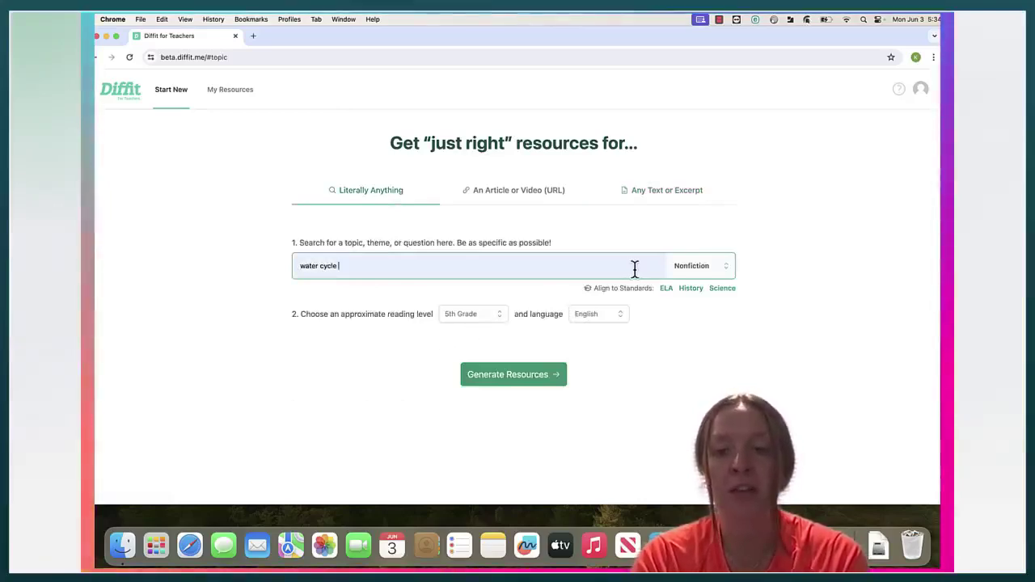
left_click(701, 270)
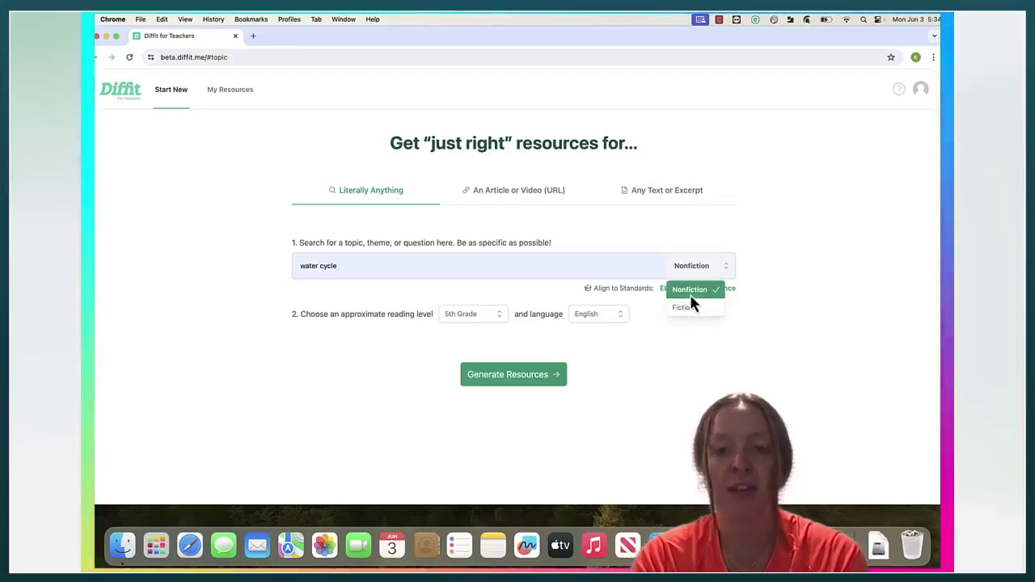
left_click(691, 297)
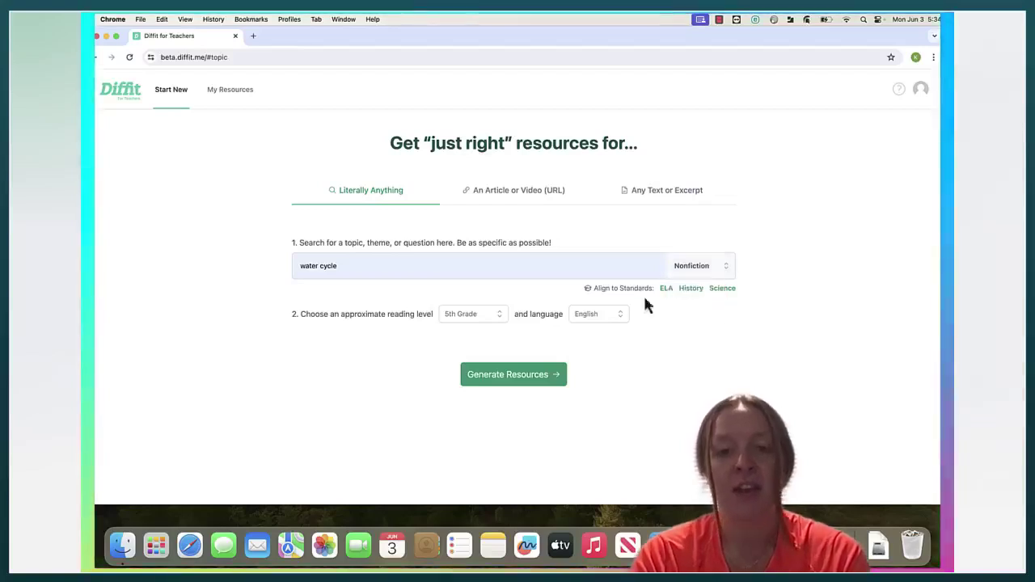
Generate the water cycle resources at a 3rd Grade reading level in English.
left_click(481, 320)
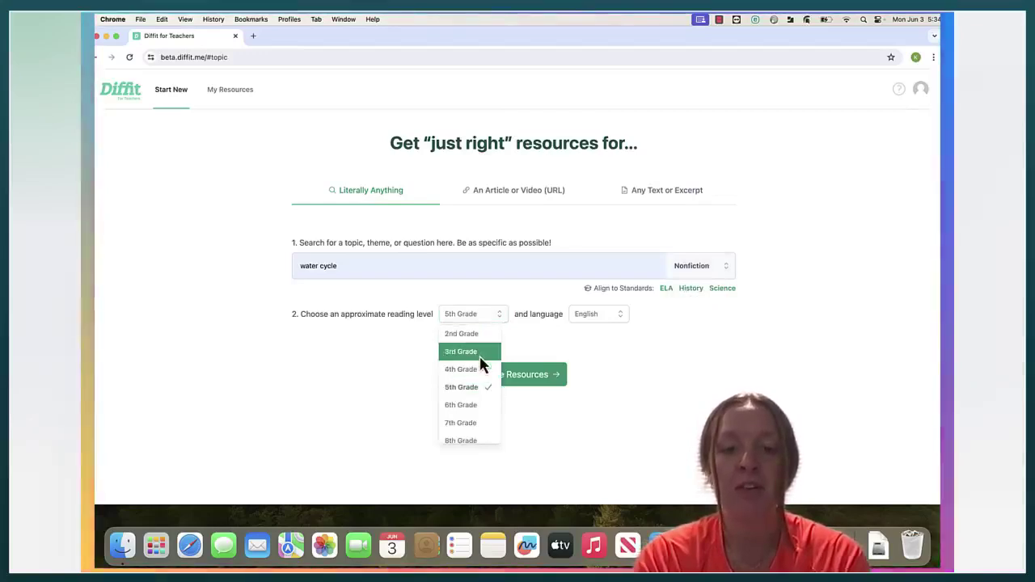
left_click(477, 353)
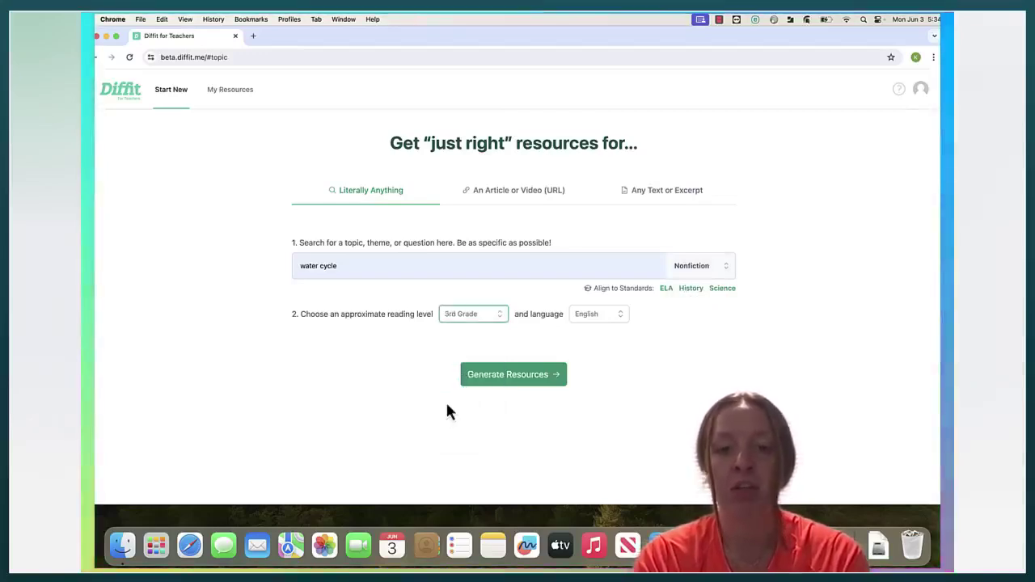
left_click(601, 314)
scroll(595, 374, "down", 5)
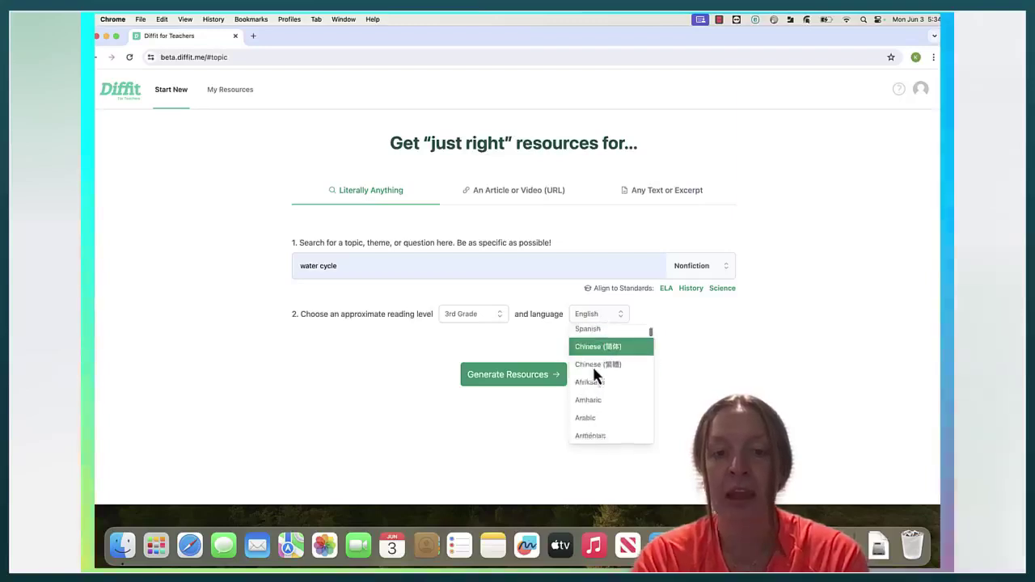
scroll(594, 374, "up", 5)
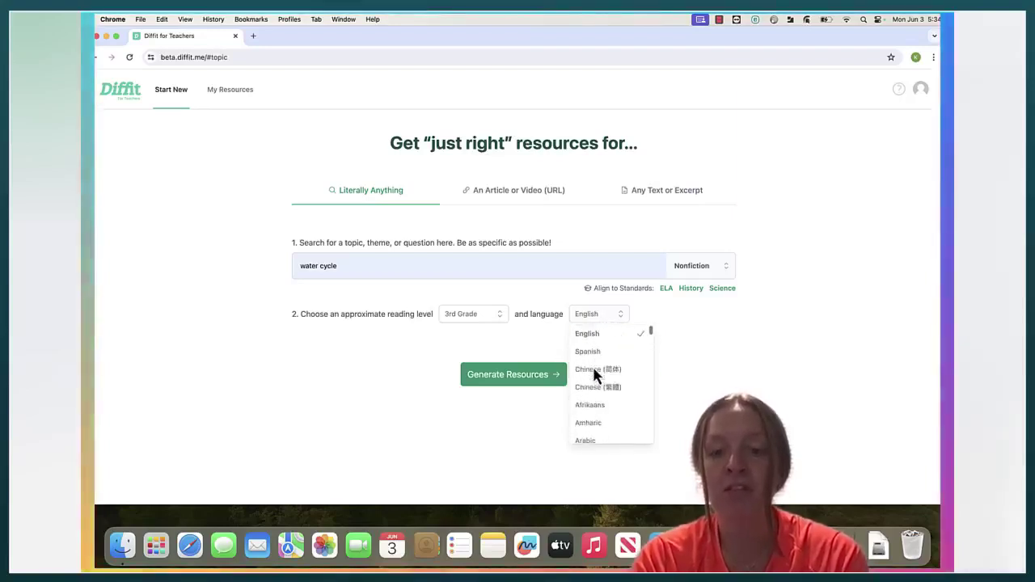
left_click(601, 338)
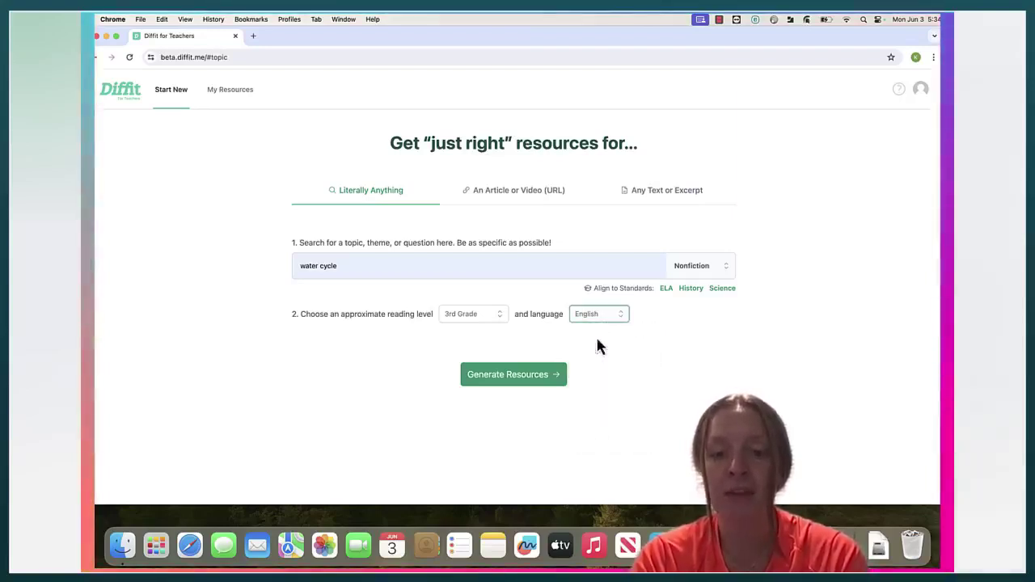
left_click(547, 381)
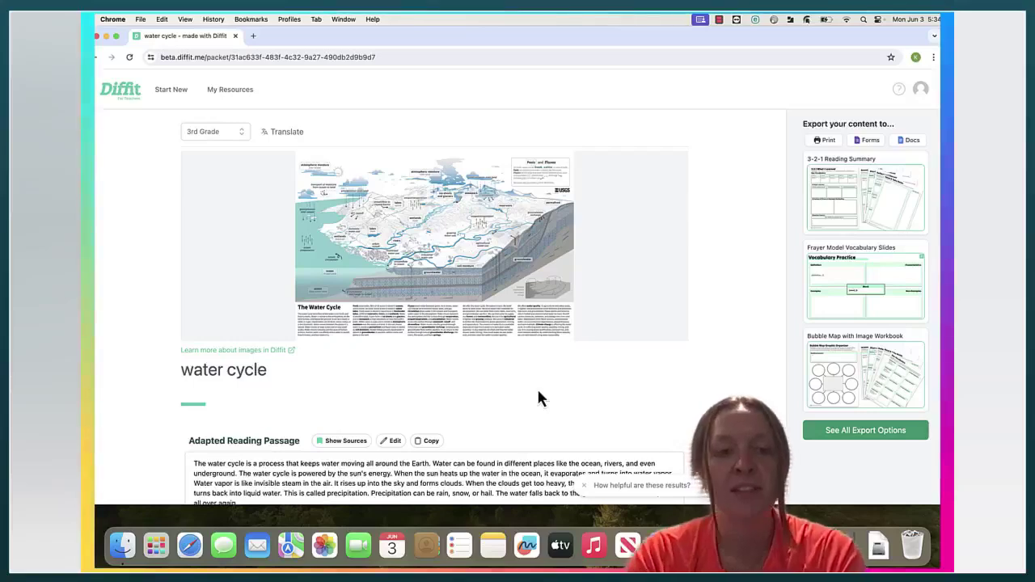
Examine the generated water cycle packet from the adapted reading passage through the vocabulary and questions to the open-ended prompts.
scroll(540, 398, "down", 1)
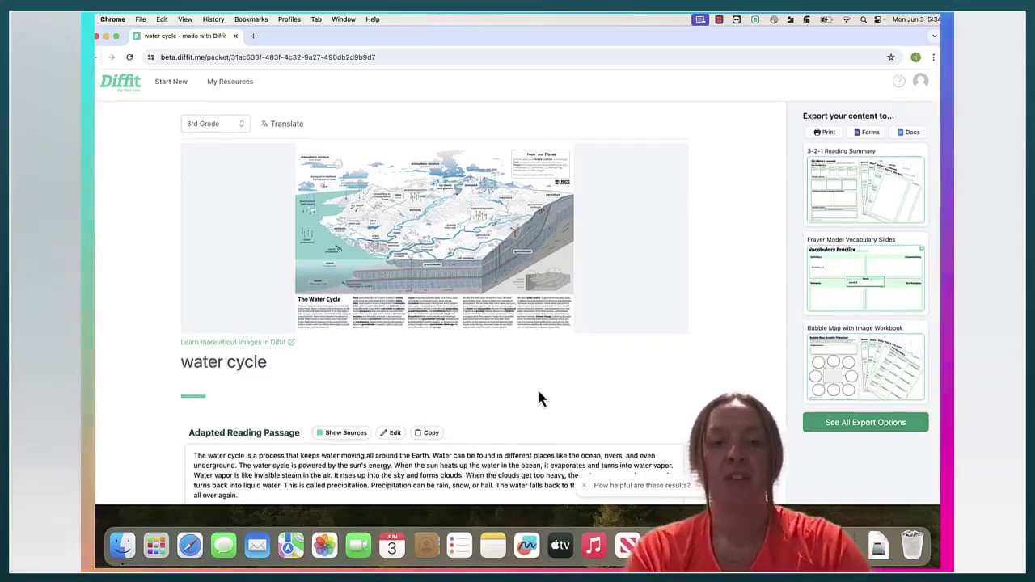
scroll(538, 387, "down", 4)
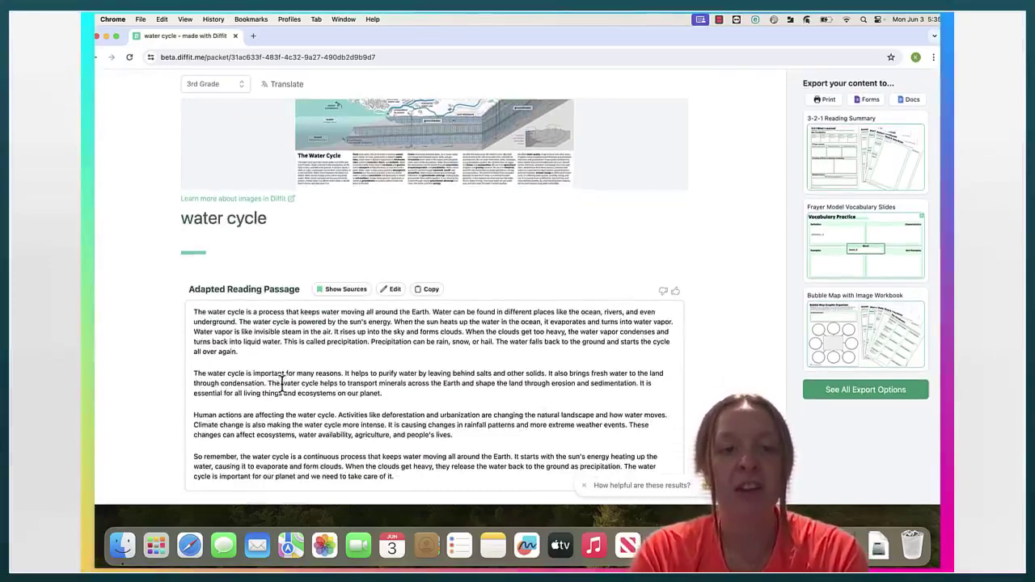
scroll(283, 389, "down", 2)
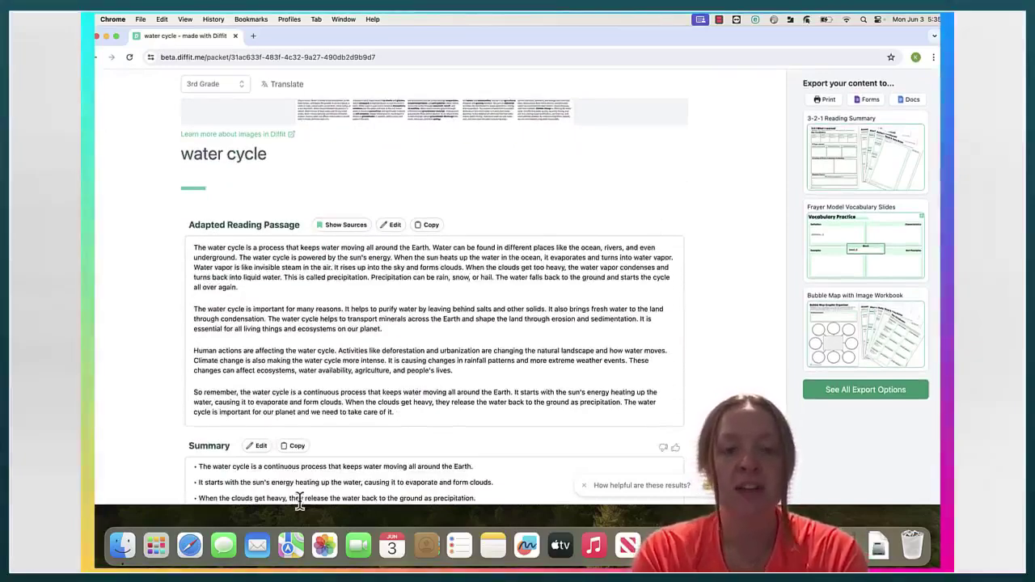
scroll(439, 448, "down", 5)
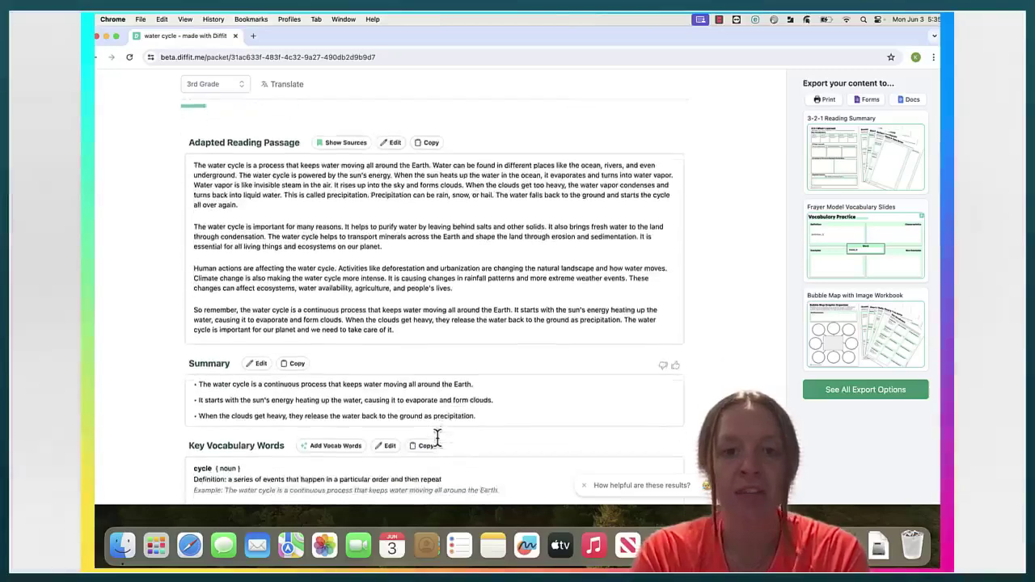
scroll(438, 437, "down", 1)
scroll(475, 321, "down", 3)
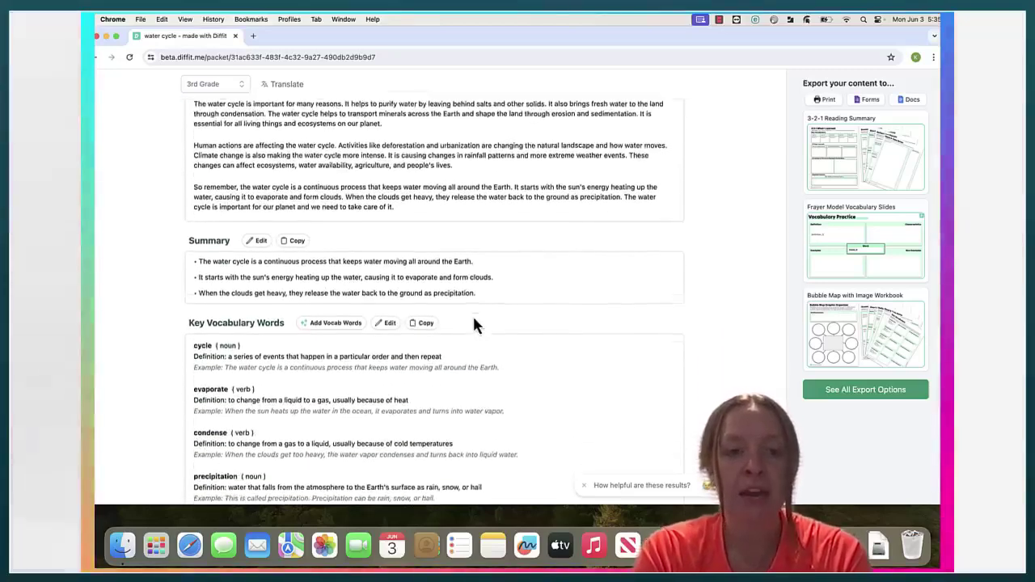
scroll(472, 315, "down", 2)
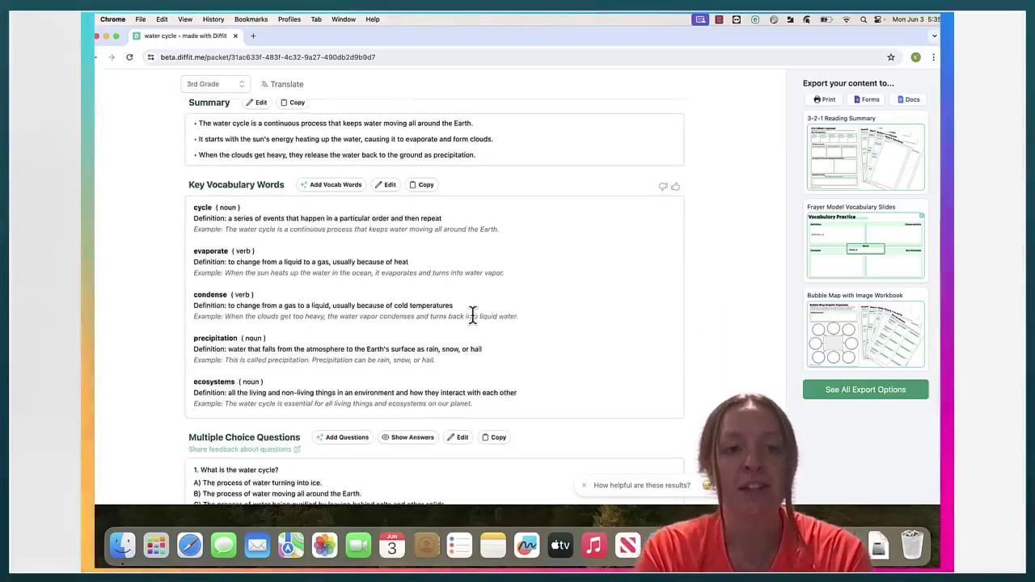
scroll(488, 356, "down", 4)
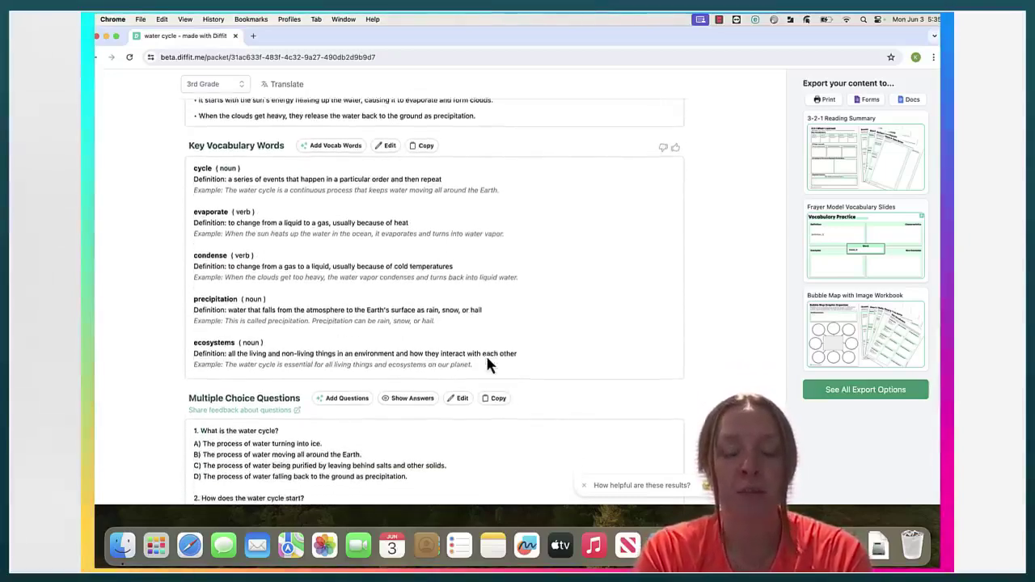
scroll(485, 360, "down", 5)
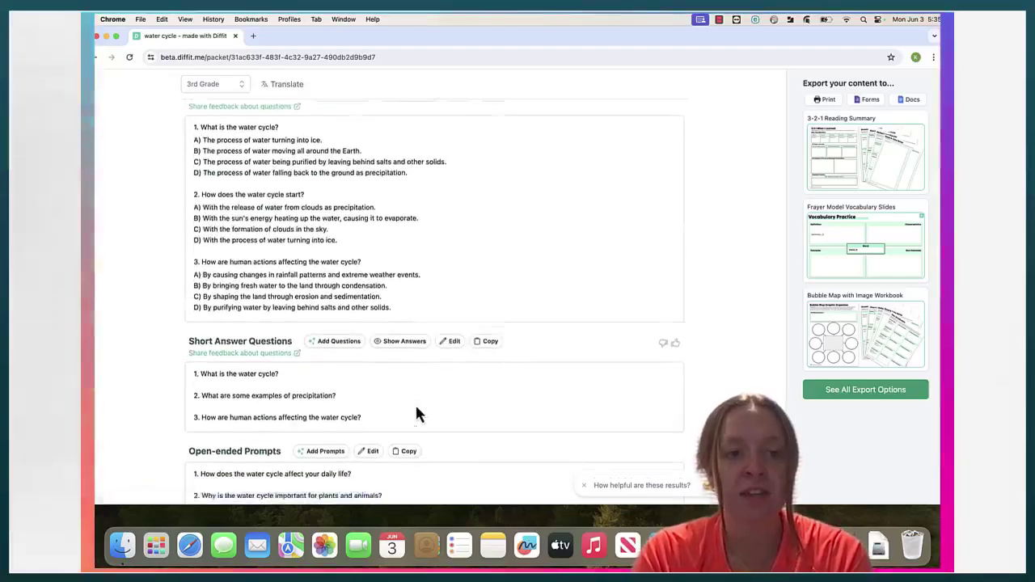
scroll(416, 413, "down", 3)
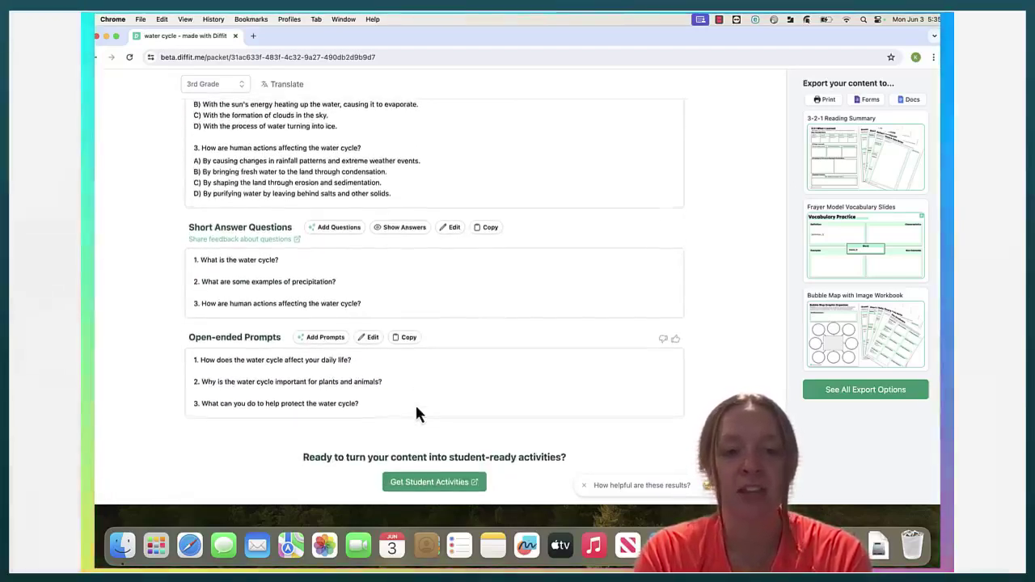
Review the water cycle packet's sections again in reverse order, ending at the cover image and its alternative pictures.
scroll(417, 413, "up", 2)
scroll(417, 413, "up", 7)
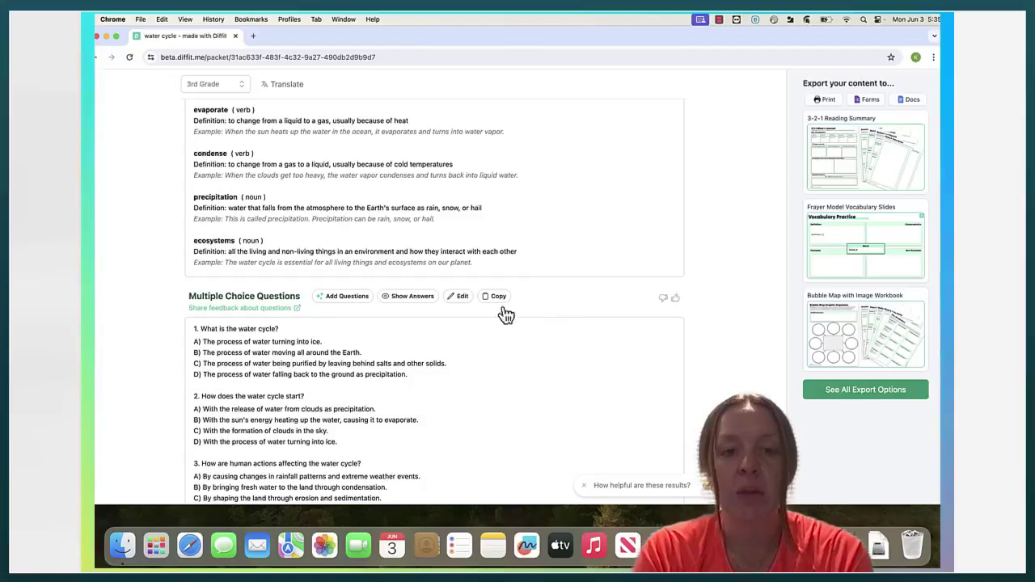
scroll(501, 312, "up", 3)
scroll(499, 306, "up", 10)
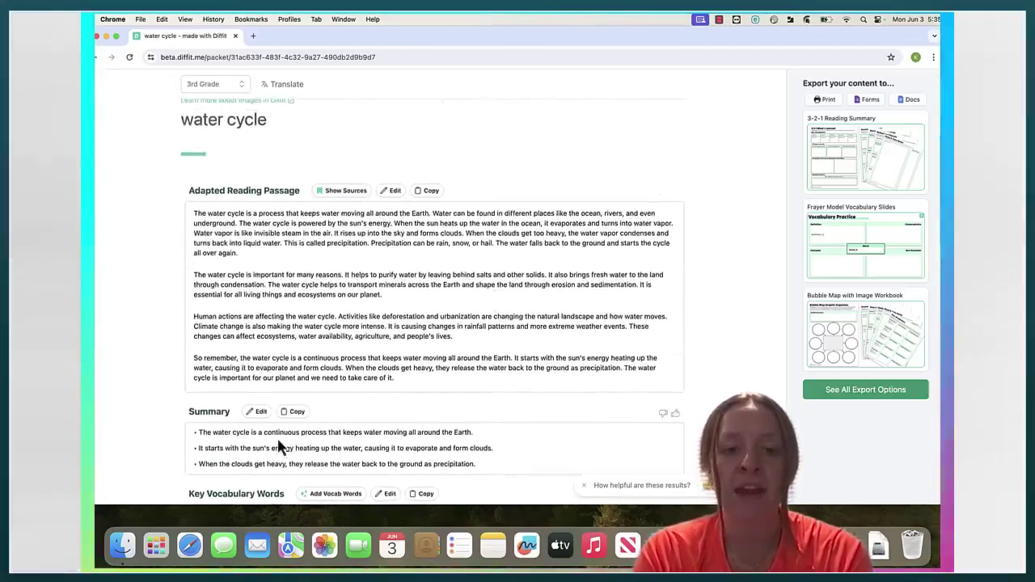
scroll(292, 457, "up", 2)
scroll(292, 457, "up", 6)
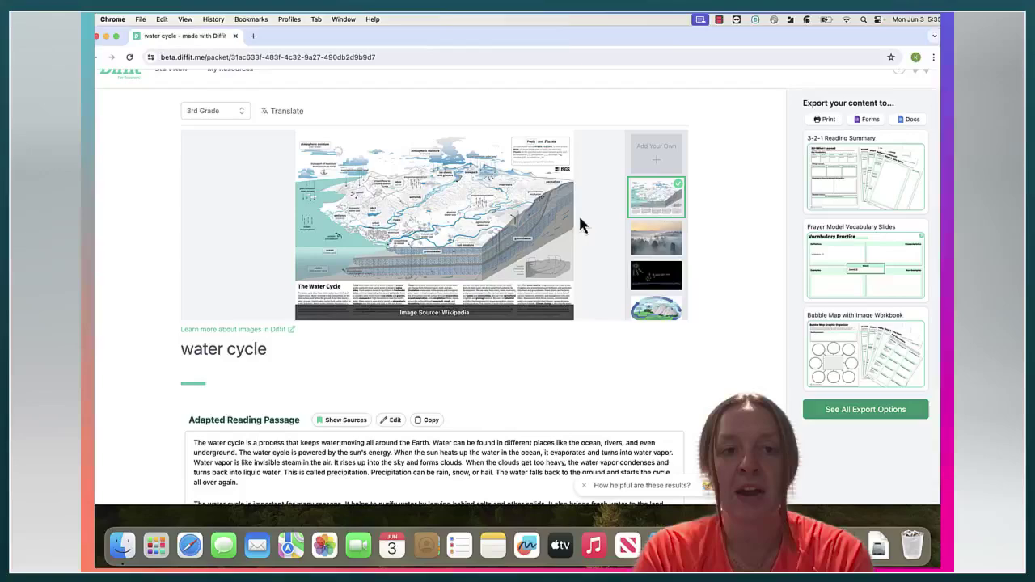
scroll(513, 374, "up", 1)
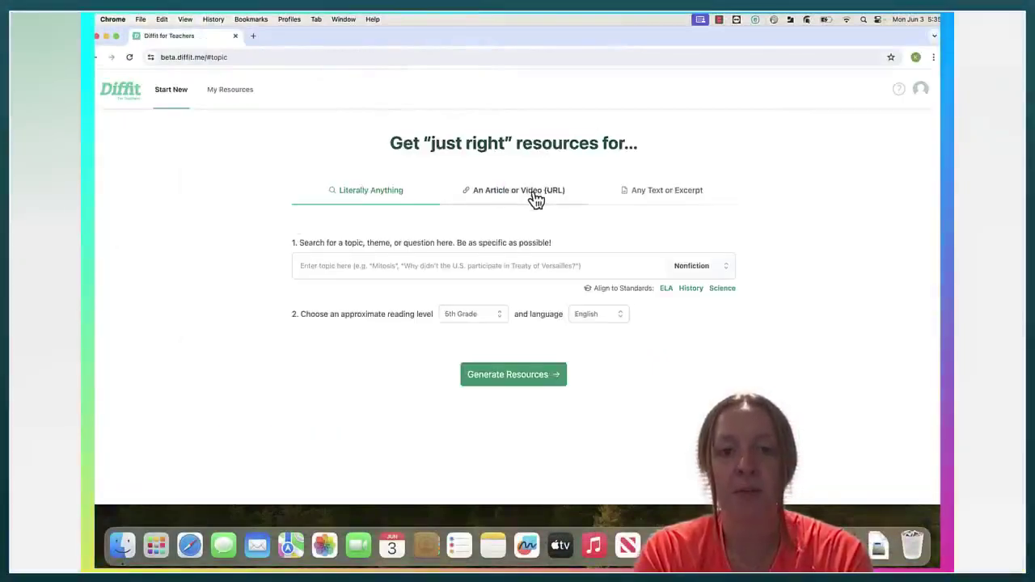
left_click(504, 195)
left_click(506, 267)
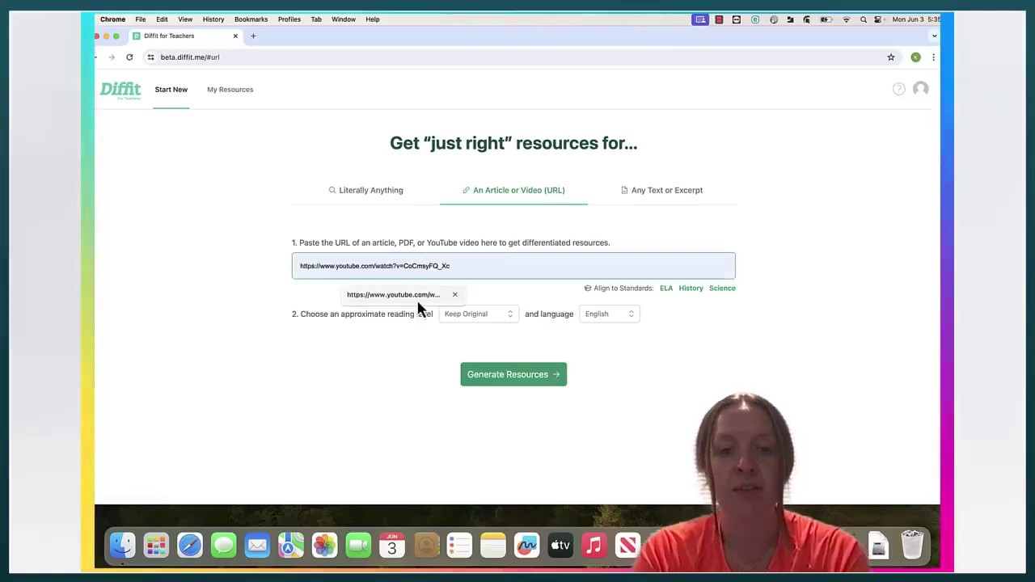
left_click(394, 296)
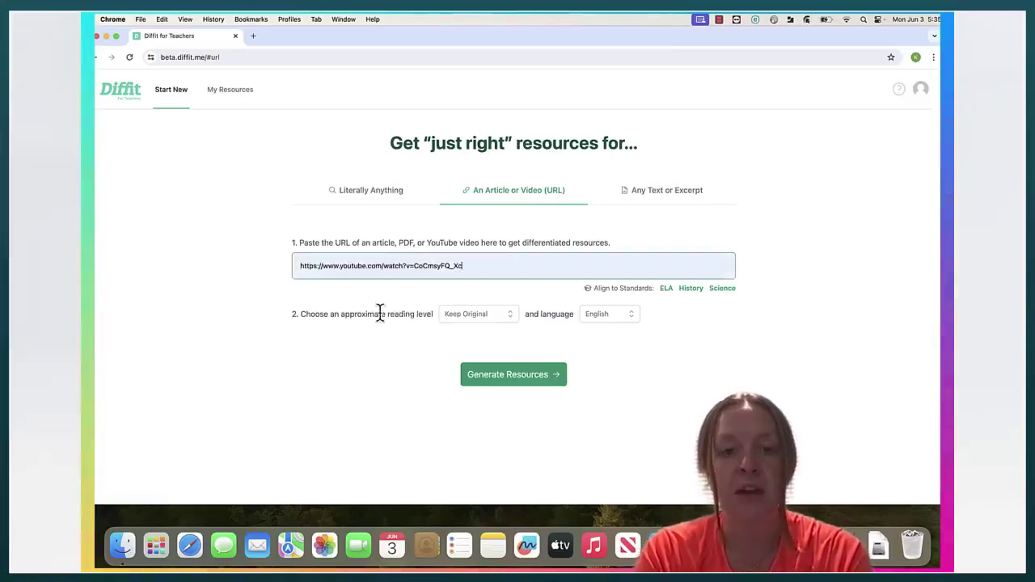
Generate resources from the video with the reading level set to Keep Original.
left_click(476, 317)
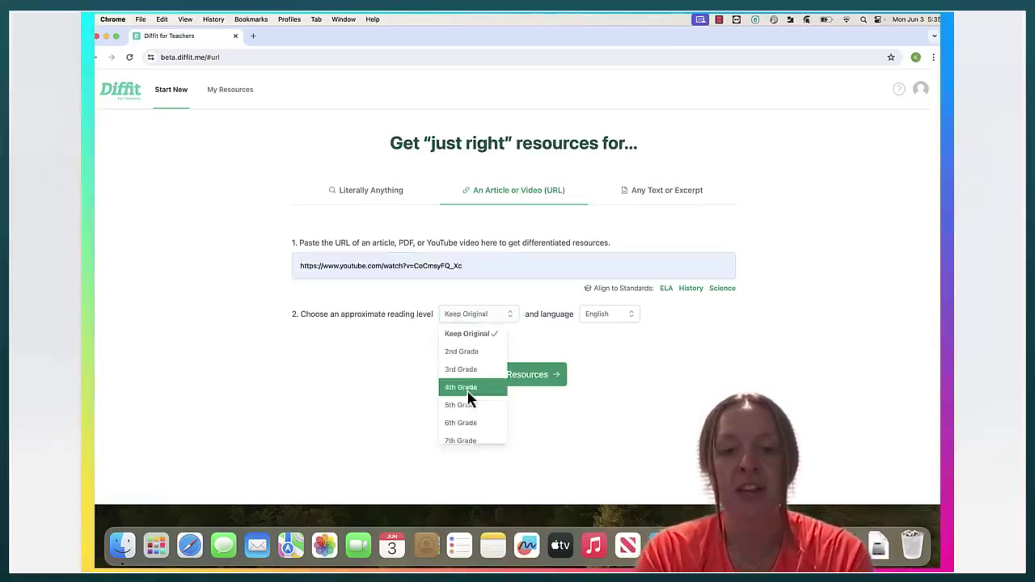
scroll(466, 396, "down", 3)
scroll(466, 396, "up", 5)
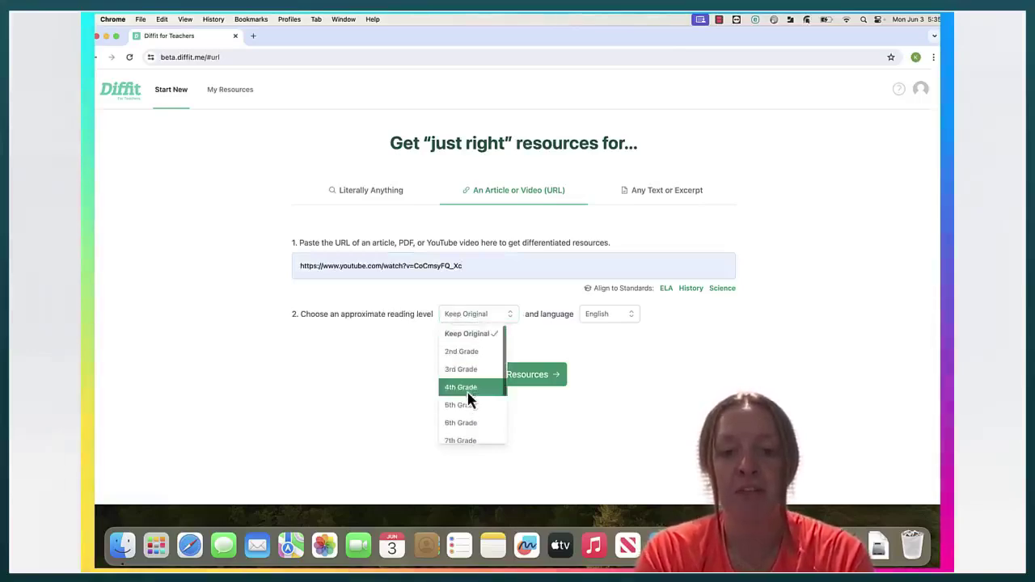
left_click(478, 334)
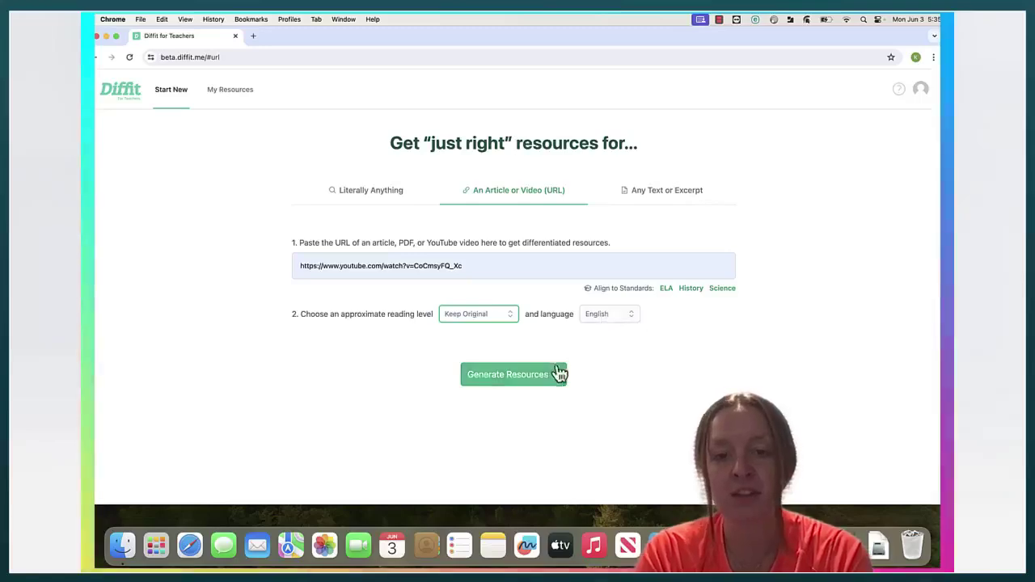
left_click(531, 377)
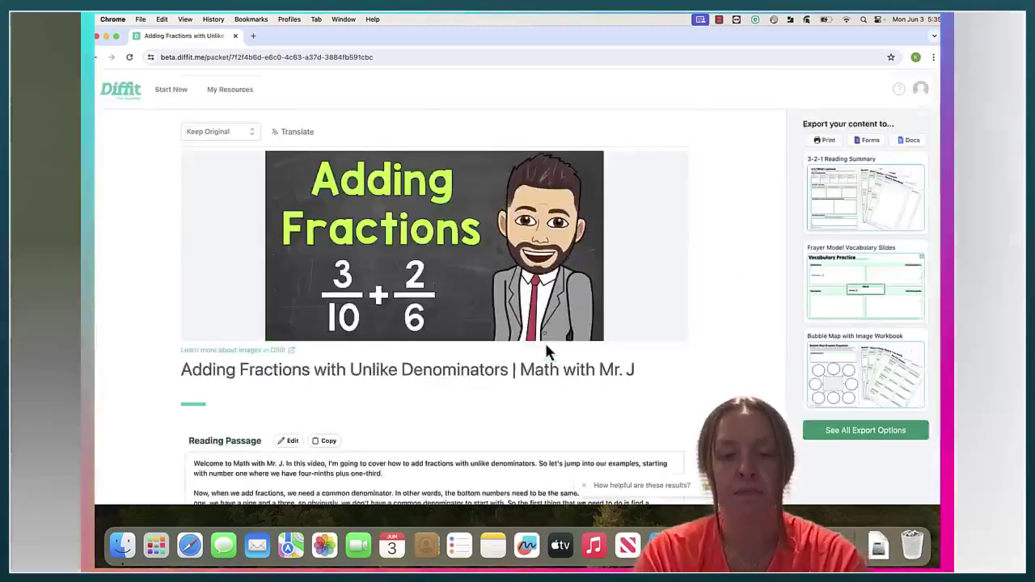
Examine the adding fractions packet from the reading passage to the open-ended prompts, and check which reading levels it offers.
scroll(457, 206, "down", 5)
scroll(203, 257, "down", 2)
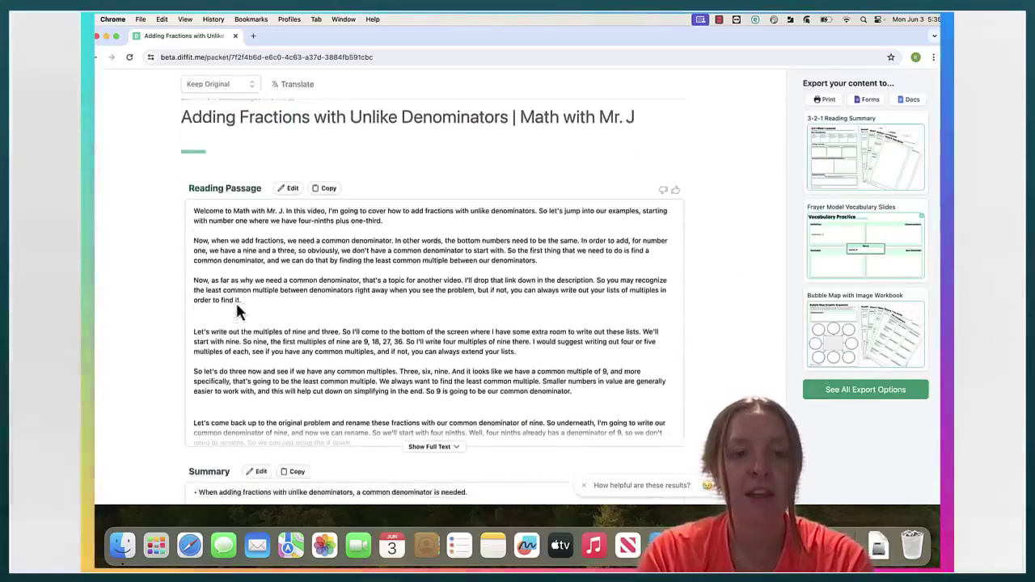
scroll(418, 381, "down", 3)
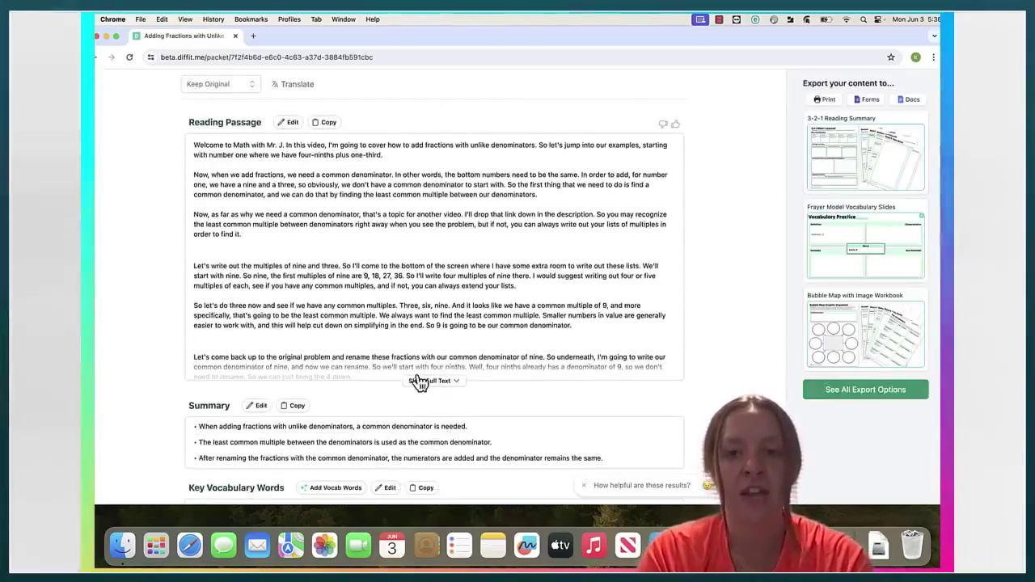
scroll(418, 383, "up", 2)
scroll(419, 381, "up", 1)
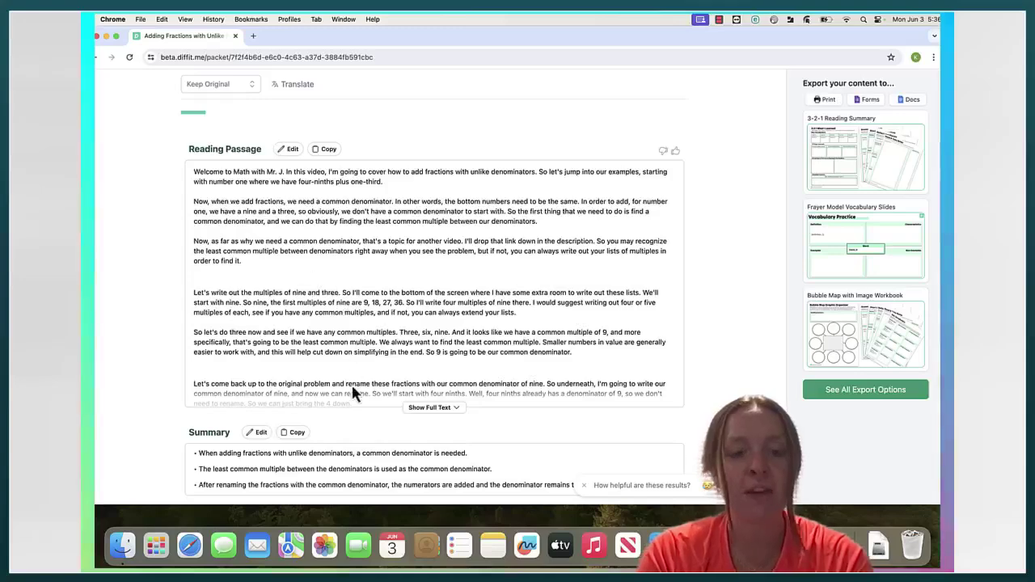
scroll(458, 393, "down", 1)
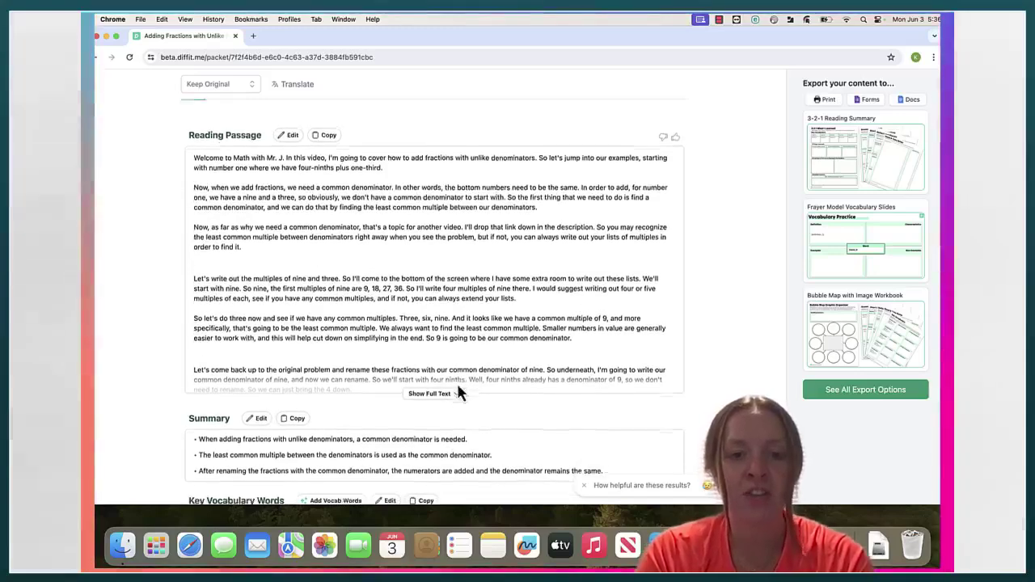
scroll(458, 392, "down", 3)
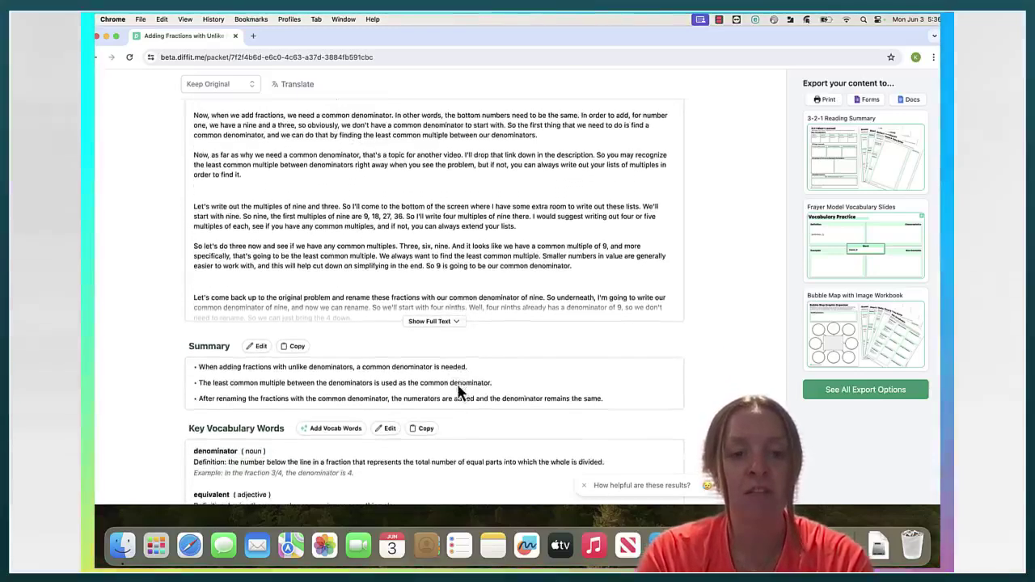
scroll(458, 392, "down", 6)
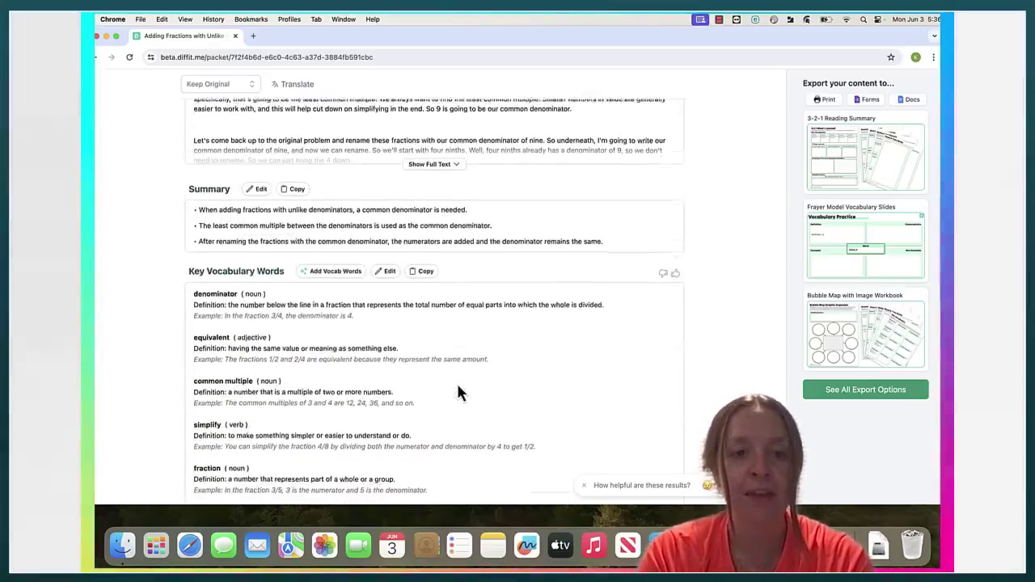
scroll(458, 392, "down", 11)
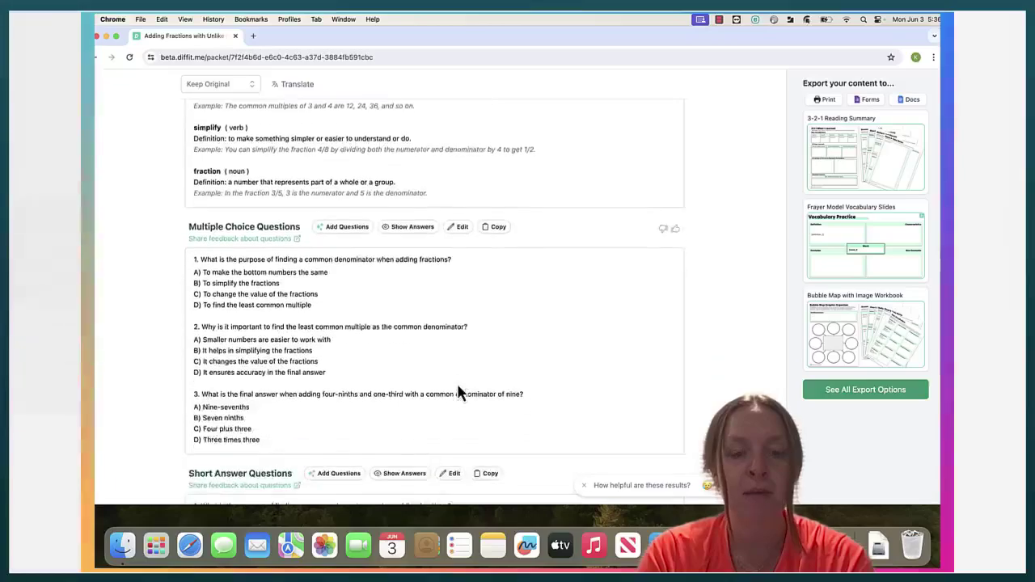
scroll(457, 393, "down", 12)
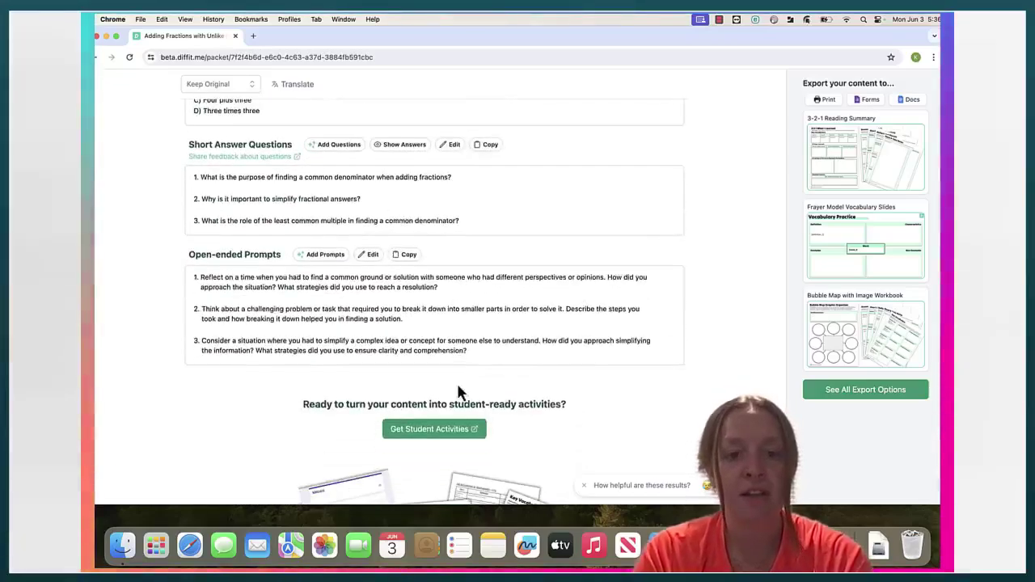
scroll(458, 392, "up", 20)
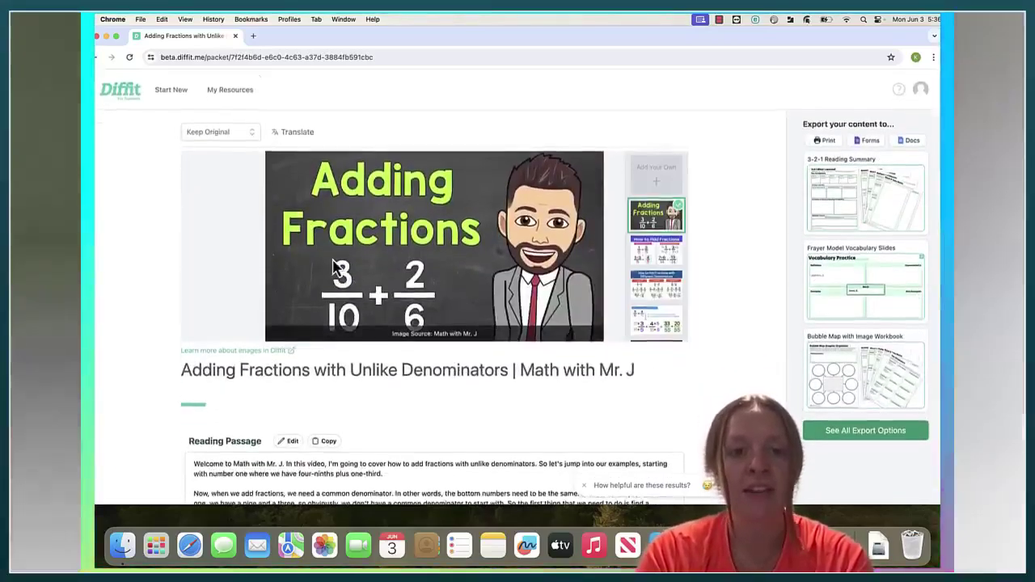
left_click(192, 133)
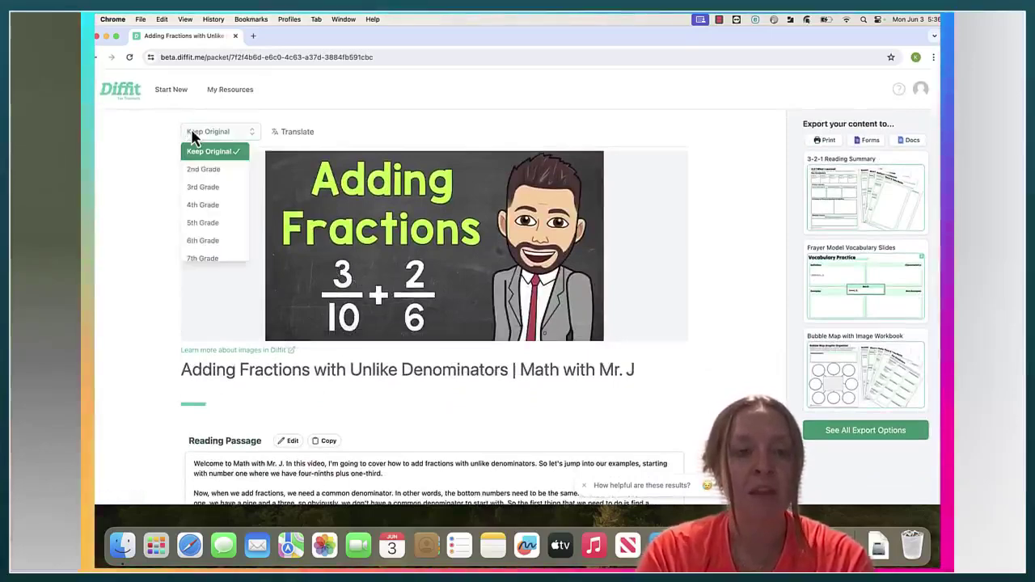
scroll(194, 253, "down", 3)
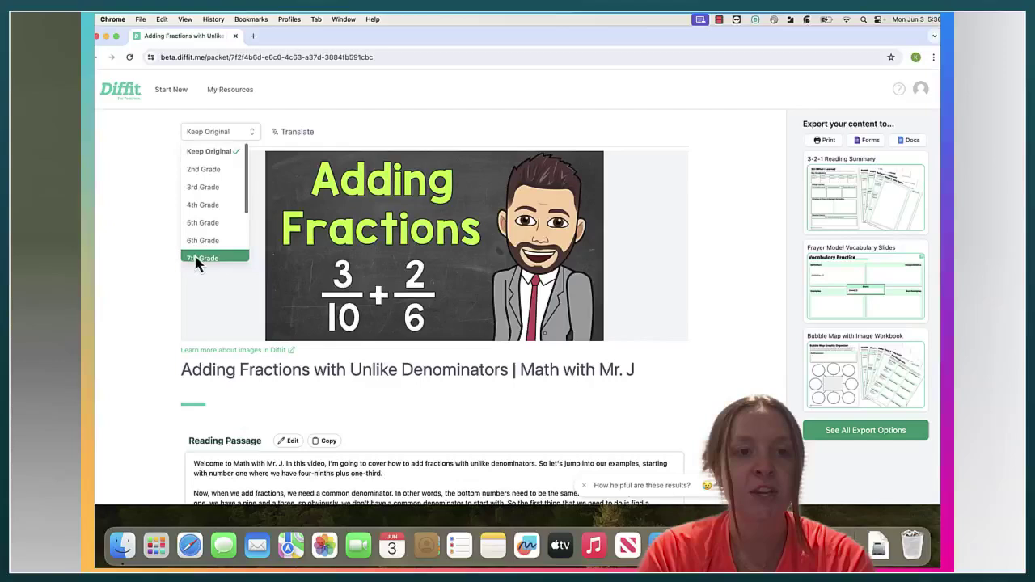
Start a new resource from a text excerpt and paste in the Declaration of Independence text.
left_click(107, 214)
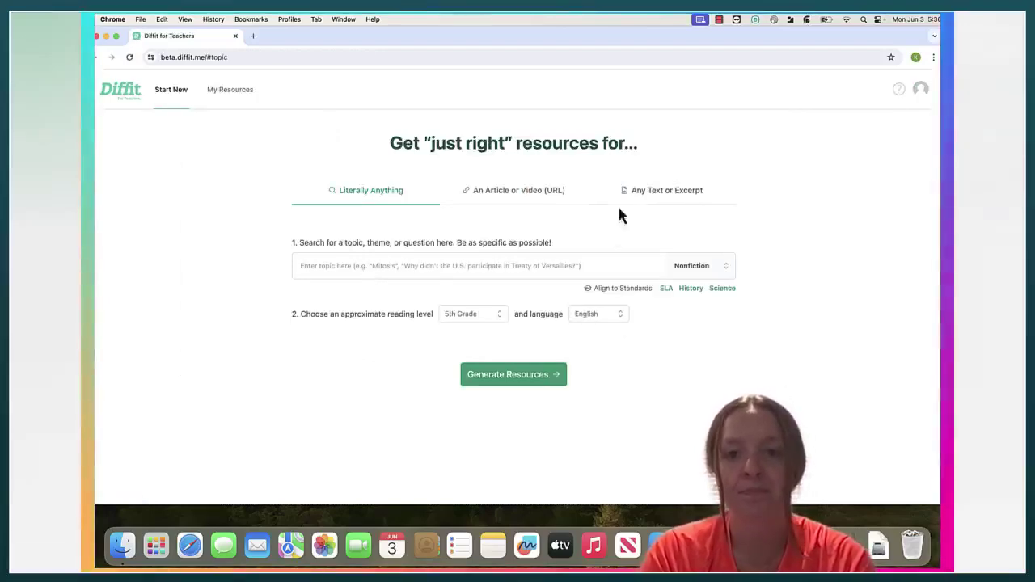
left_click(637, 195)
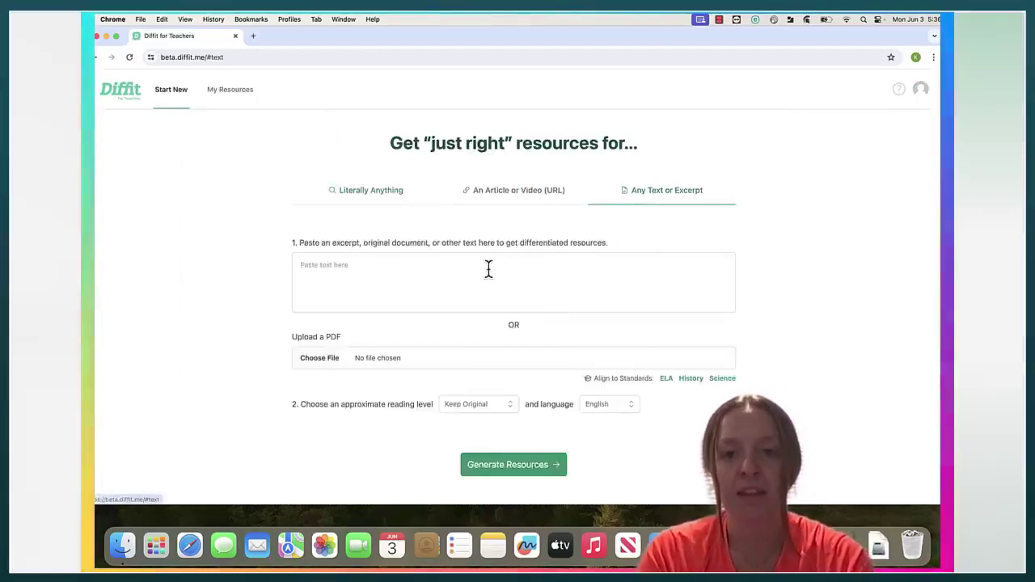
key("super+v")
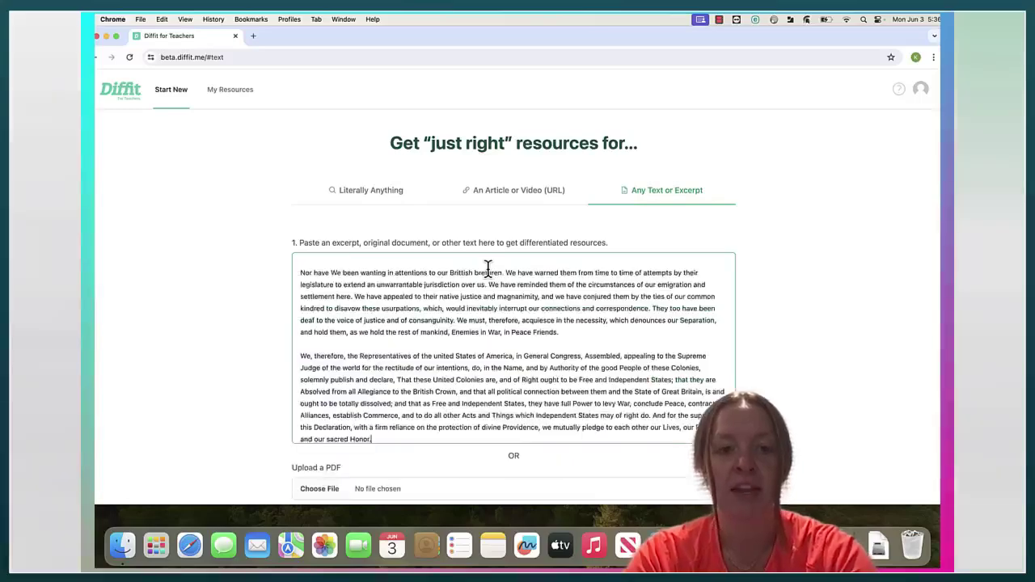
scroll(473, 335, "down", 3)
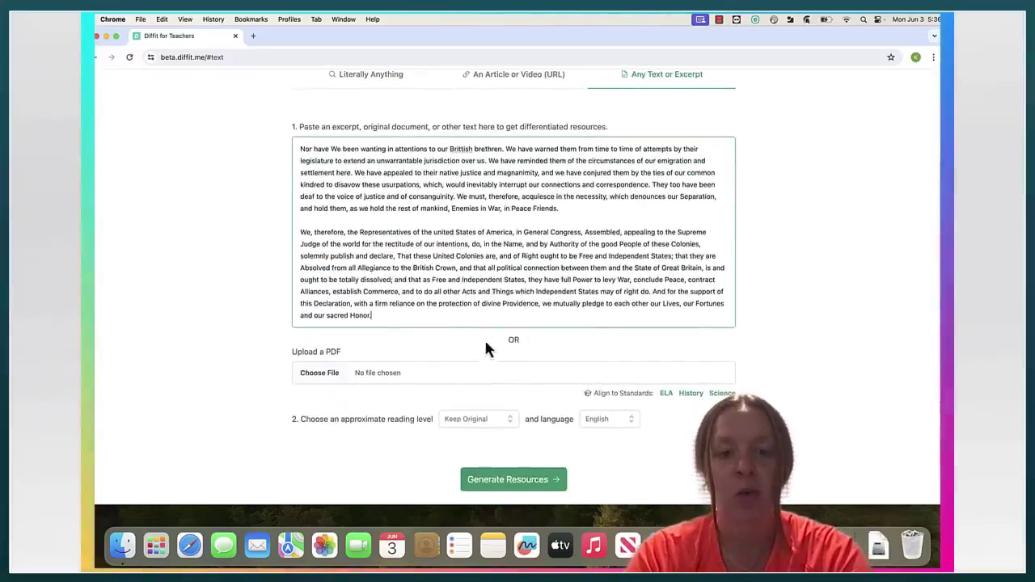
scroll(378, 413, "down", 1)
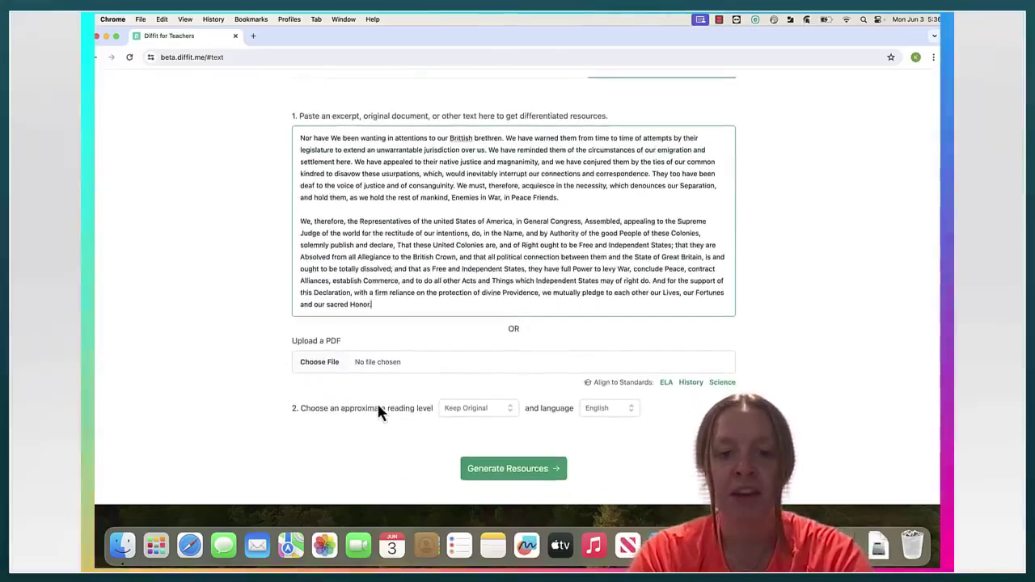
Set the reading level to 6th Grade and generate resources from the pasted text.
left_click(477, 413)
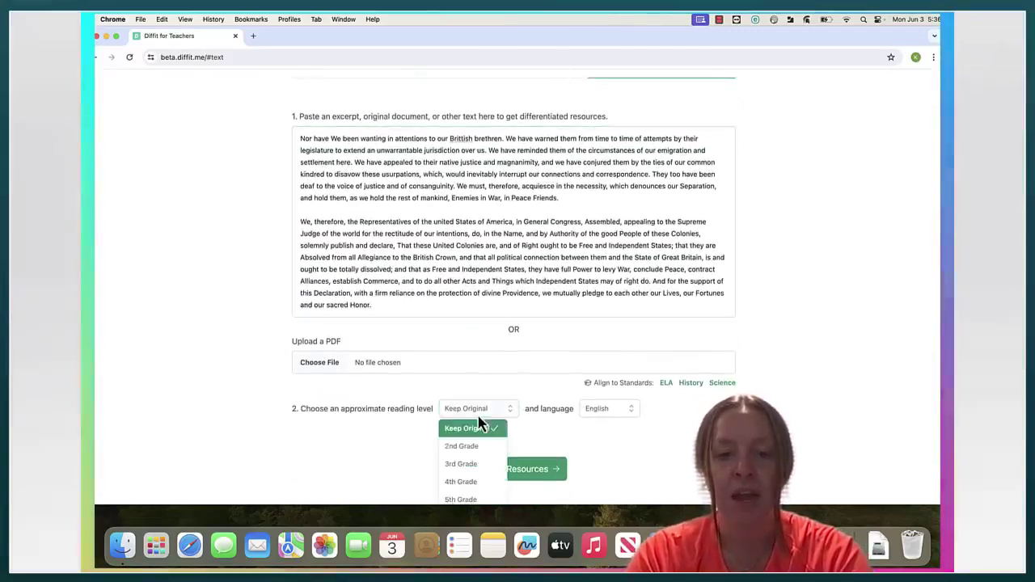
scroll(479, 467, "down", 3)
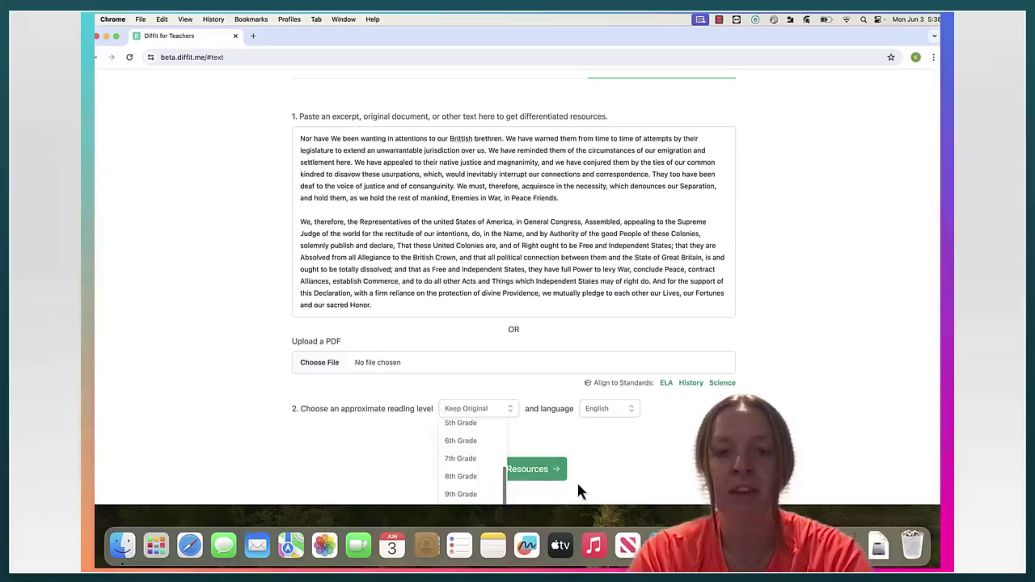
scroll(632, 462, "down", 2)
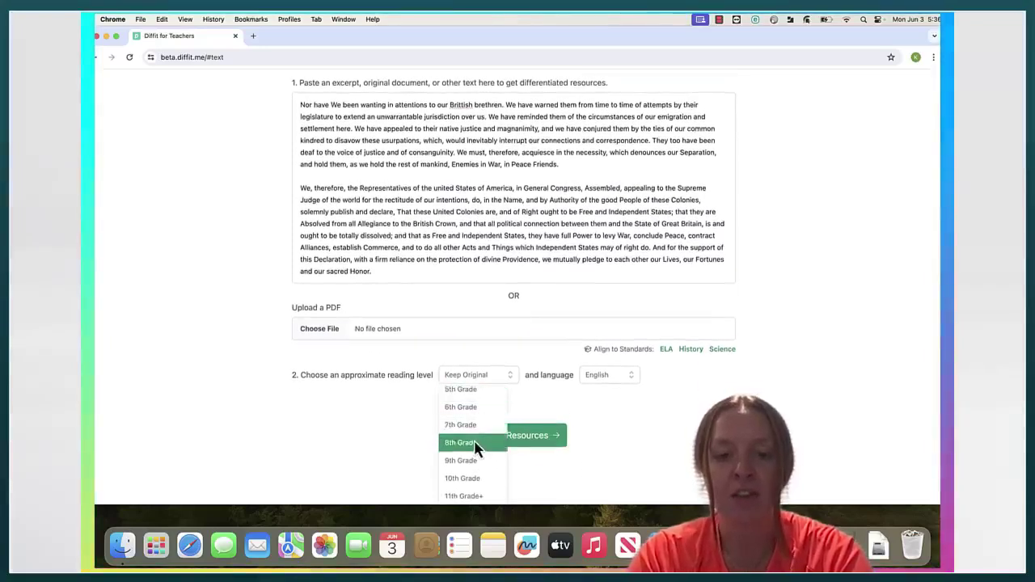
left_click(479, 414)
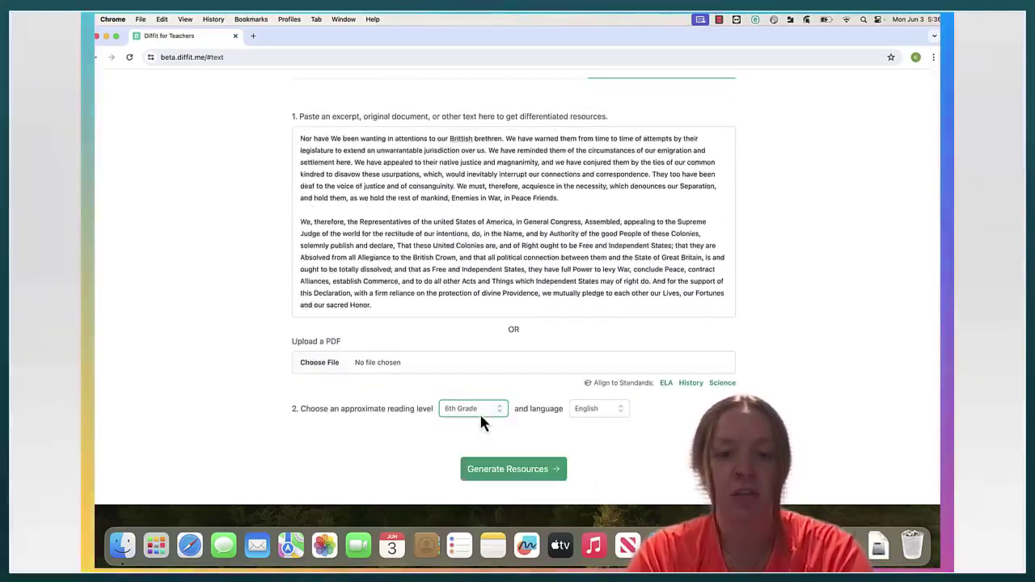
left_click(524, 477)
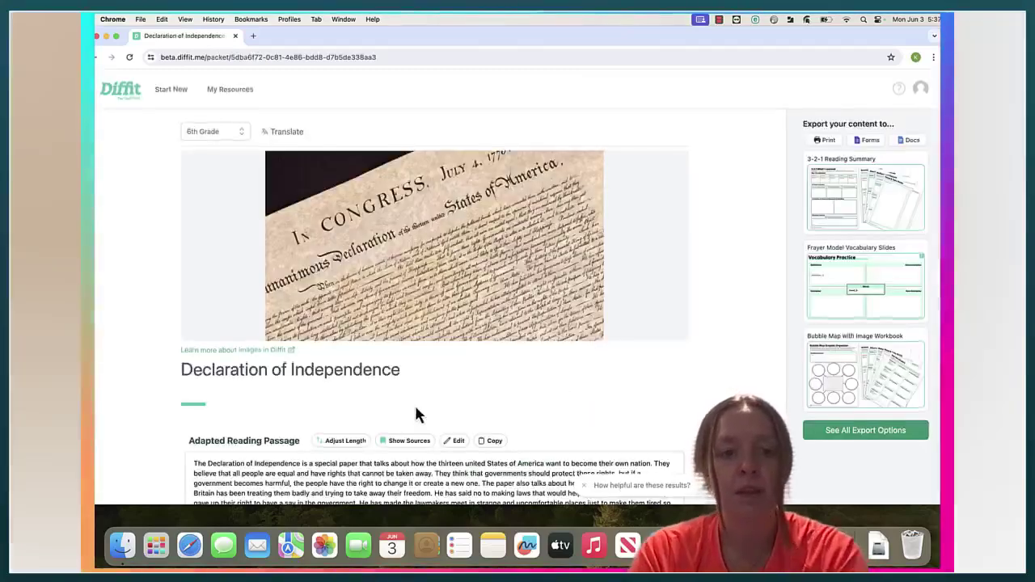
Examine the Declaration of Independence packet from the adapted reading passage through the vocabulary and questions to the open-ended prompts.
scroll(415, 409, "down", 5)
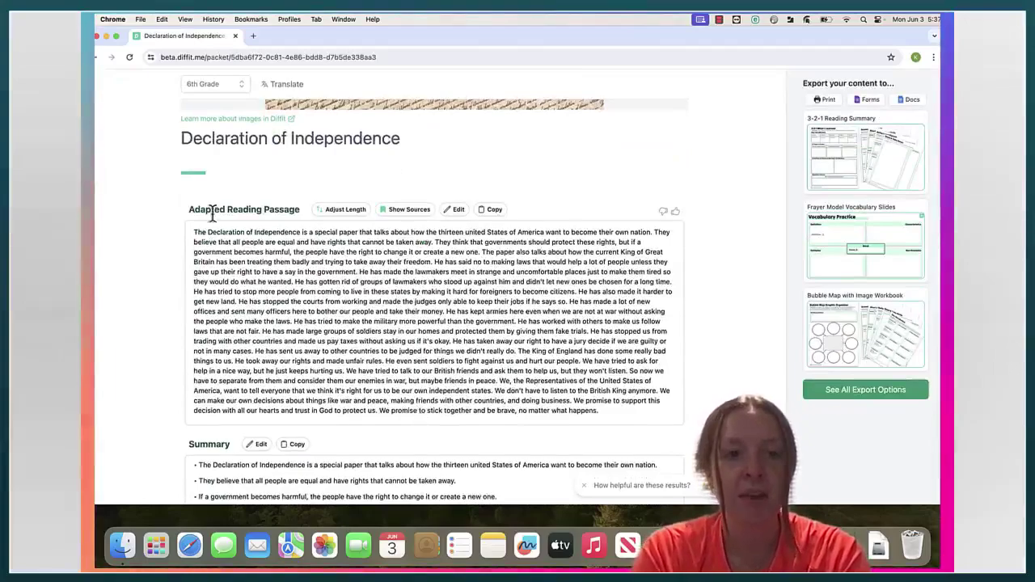
scroll(210, 208, "up", 3)
scroll(202, 243, "down", 3)
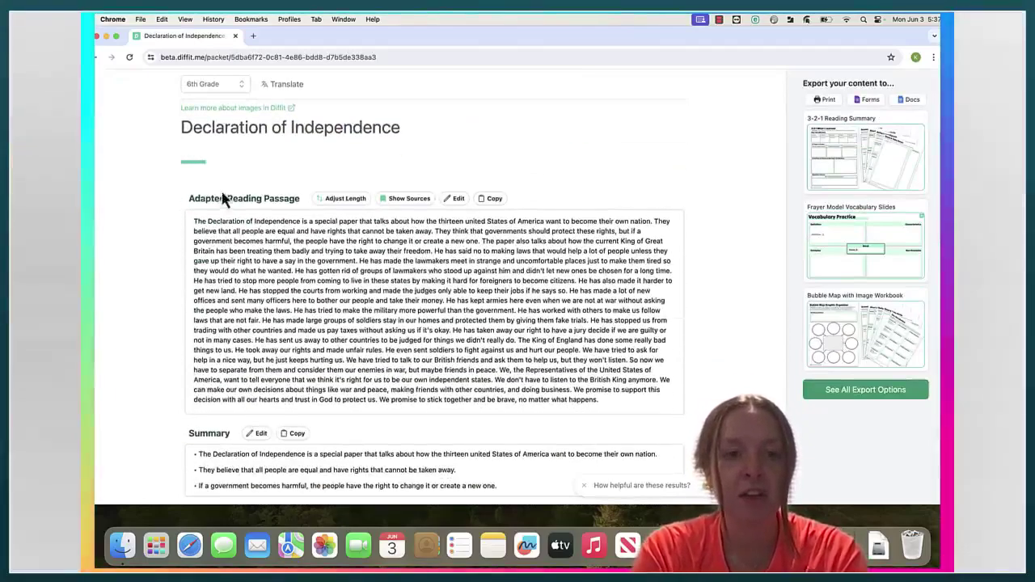
scroll(580, 400, "down", 3)
scroll(579, 400, "down", 3)
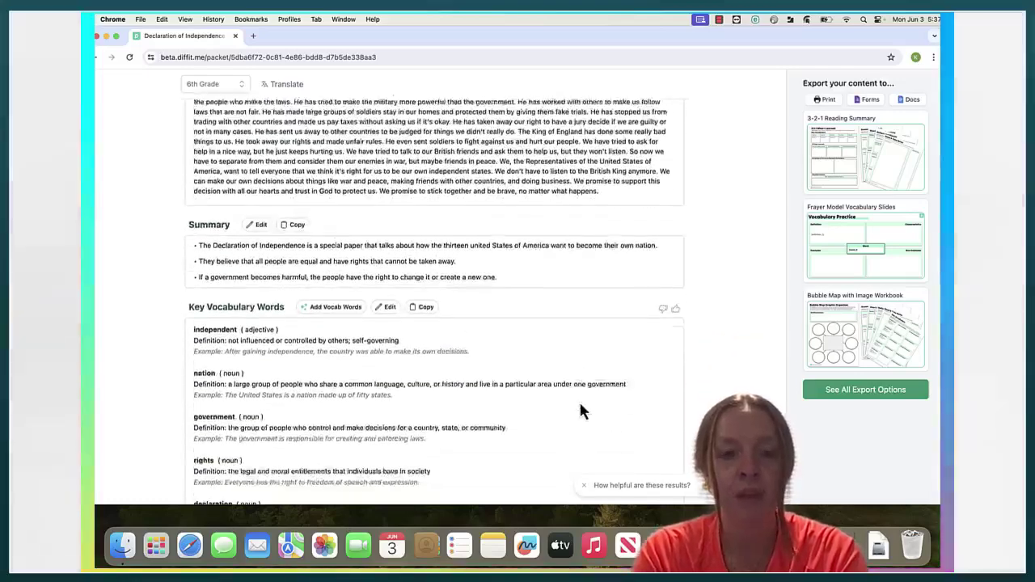
scroll(542, 319, "down", 2)
scroll(541, 326, "down", 8)
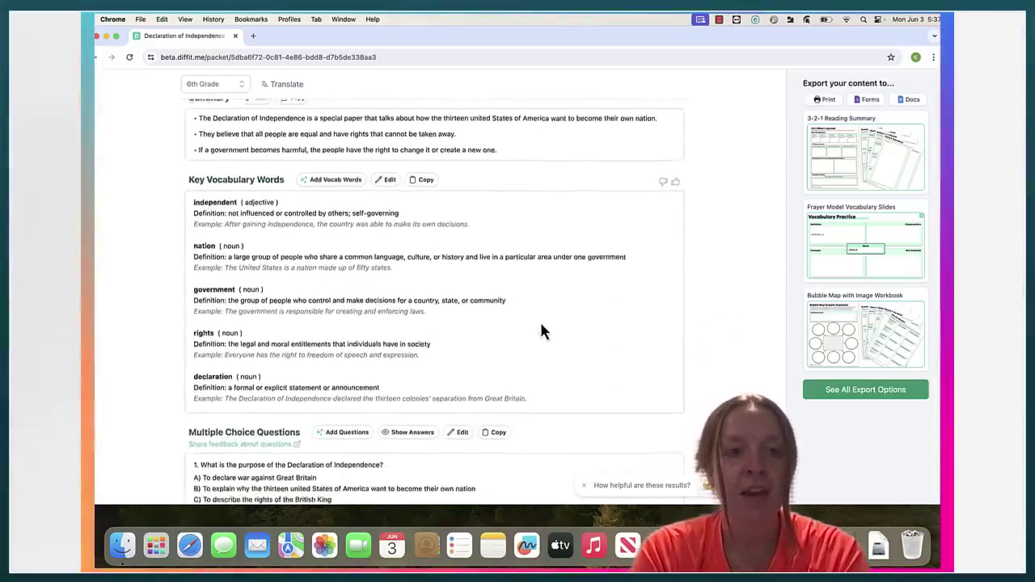
scroll(541, 327, "down", 3)
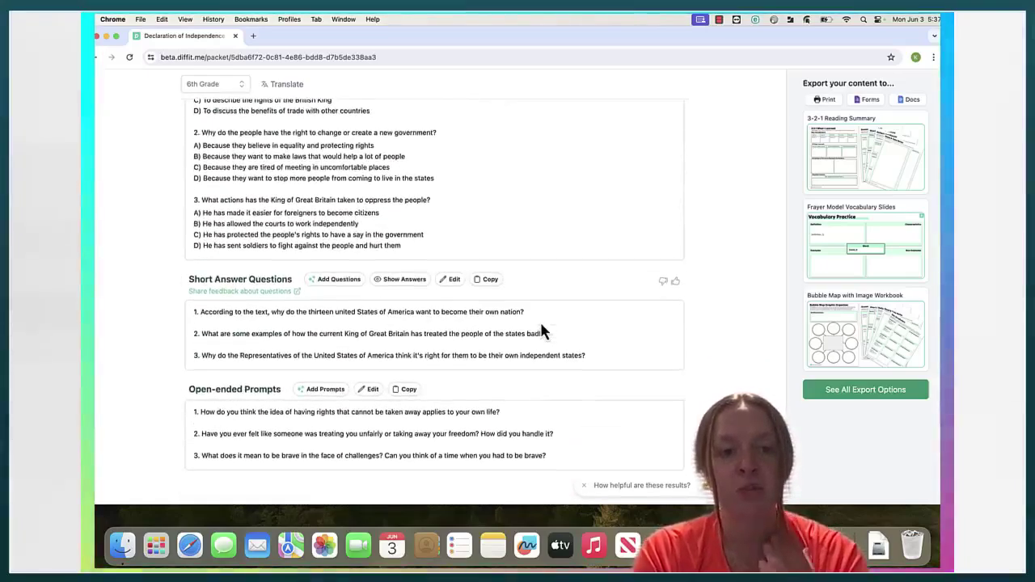
scroll(541, 327, "down", 2)
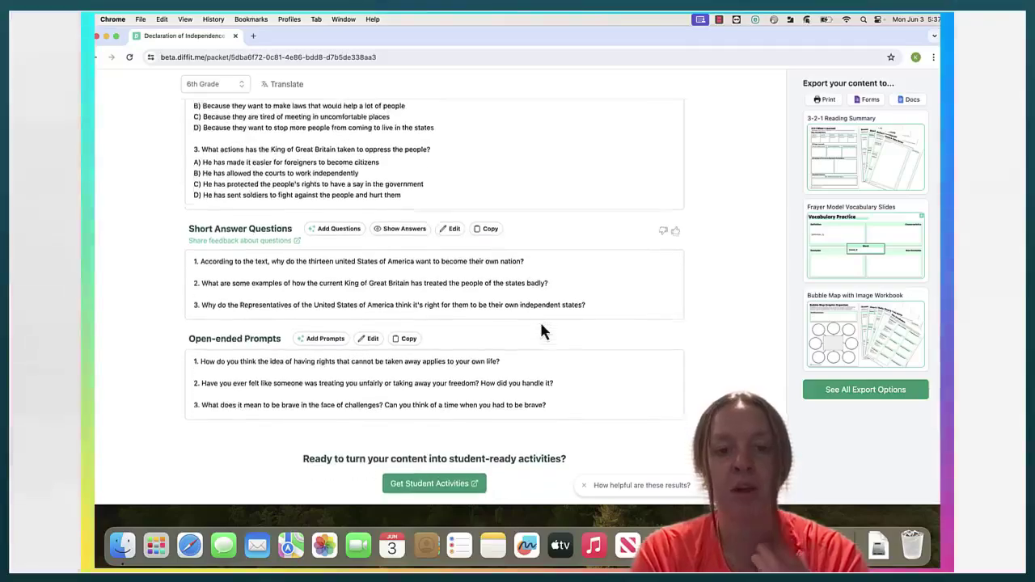
scroll(540, 320, "up", 20)
scroll(540, 320, "up", 2)
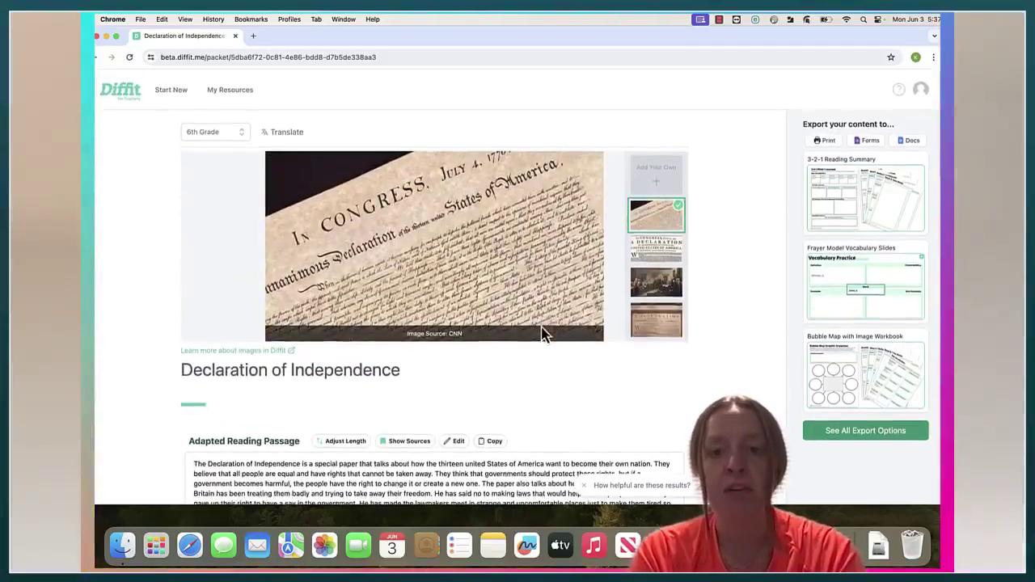
Replace the packet's cover image with the alternative picture of the worn, printed two-column Declaration sheet.
mouse_move(671, 300)
scroll(668, 307, "down", 5)
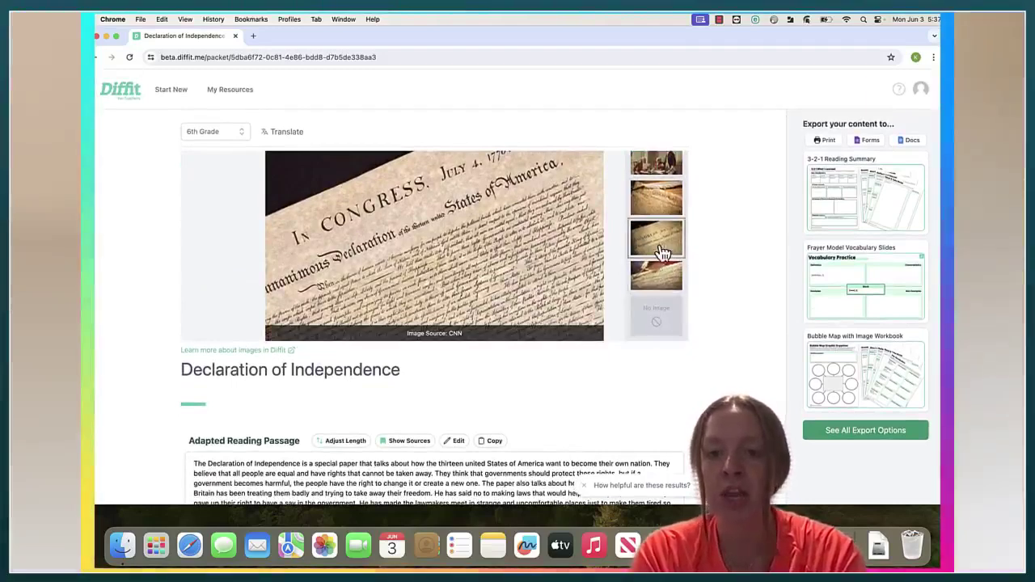
scroll(662, 253, "up", 2)
scroll(664, 234, "up", 2)
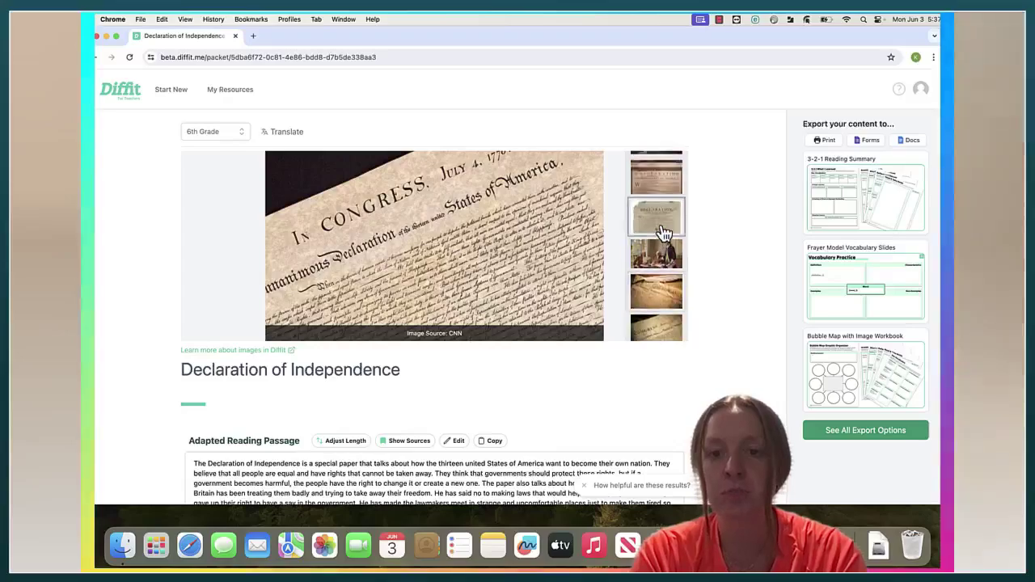
left_click(663, 234)
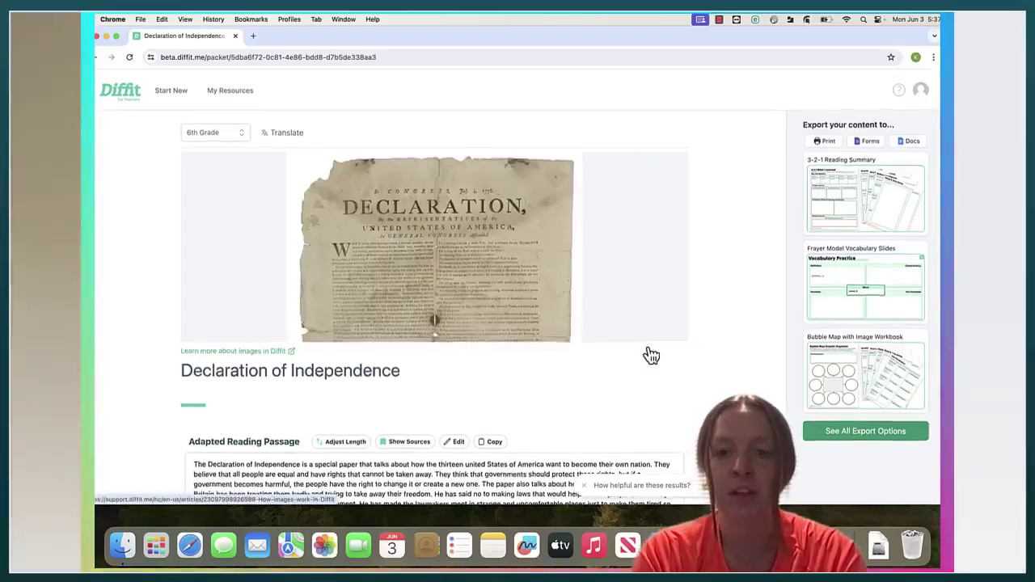
Open the student activities for the Declaration of Independence packet and look over the Summarize Learning and Vocabulary templates.
scroll(648, 354, "down", 15)
scroll(648, 354, "down", 3)
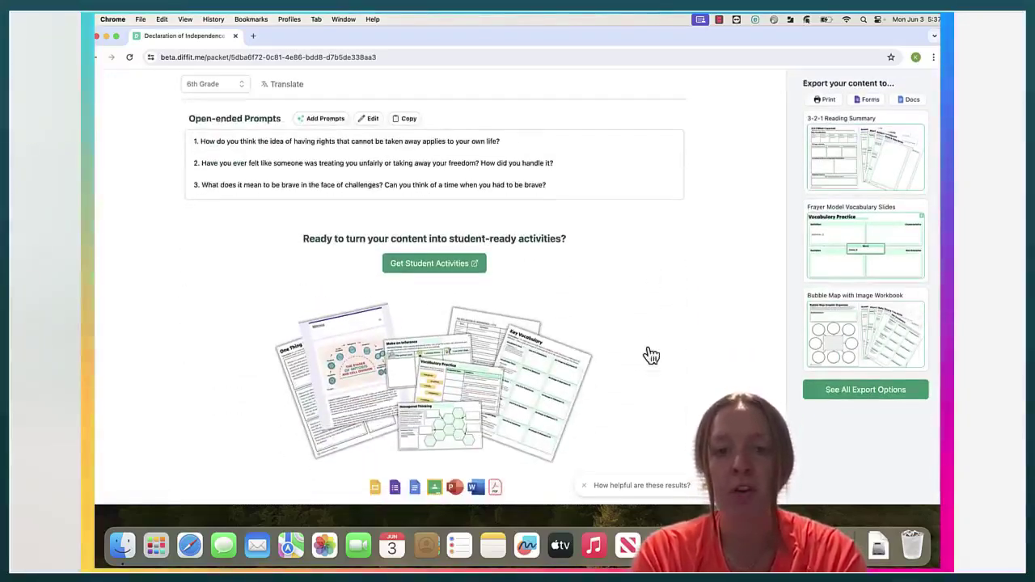
left_click(414, 267)
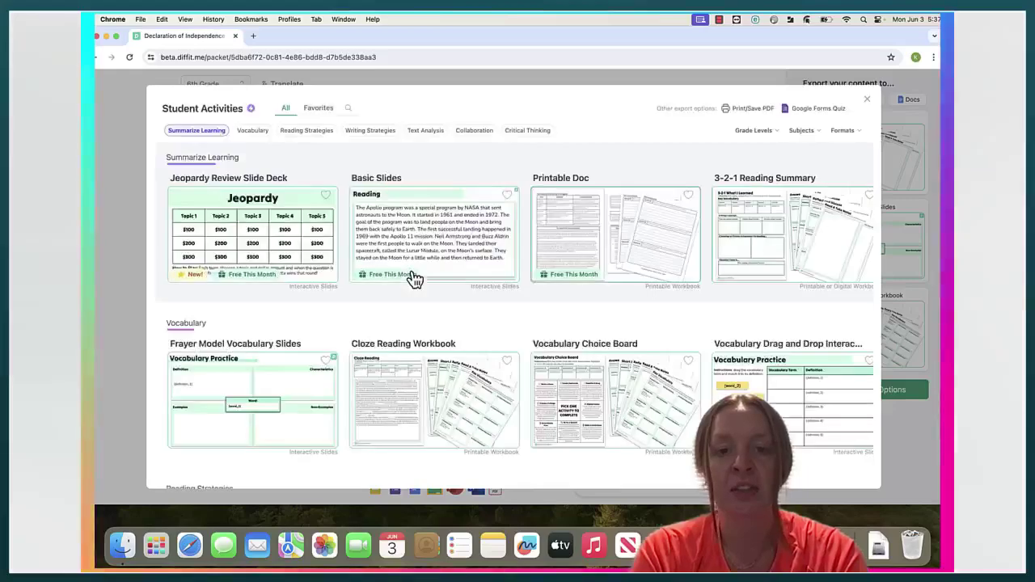
scroll(477, 307, "down", 2)
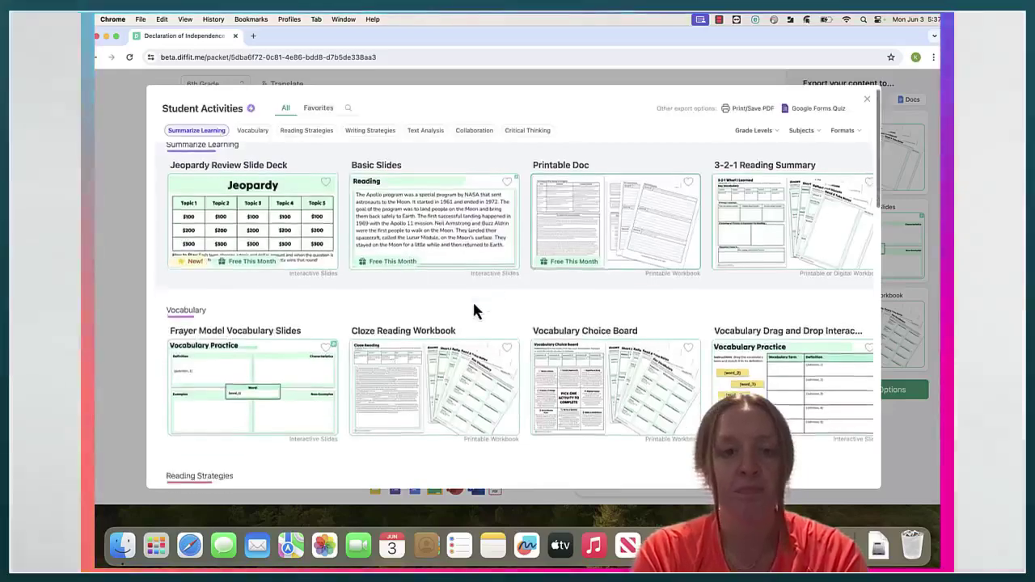
scroll(475, 310, "up", 2)
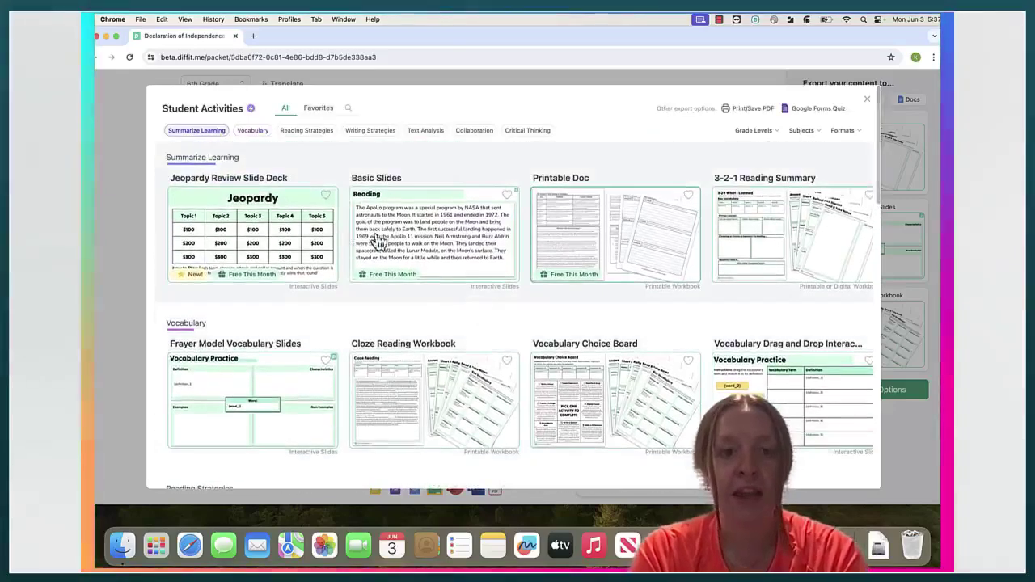
Look through the remaining student activity templates, including Writing Strategies, Text Analysis, Collaboration and Critical Thinking, and return to the Summarize Learning row.
scroll(731, 301, "down", 15)
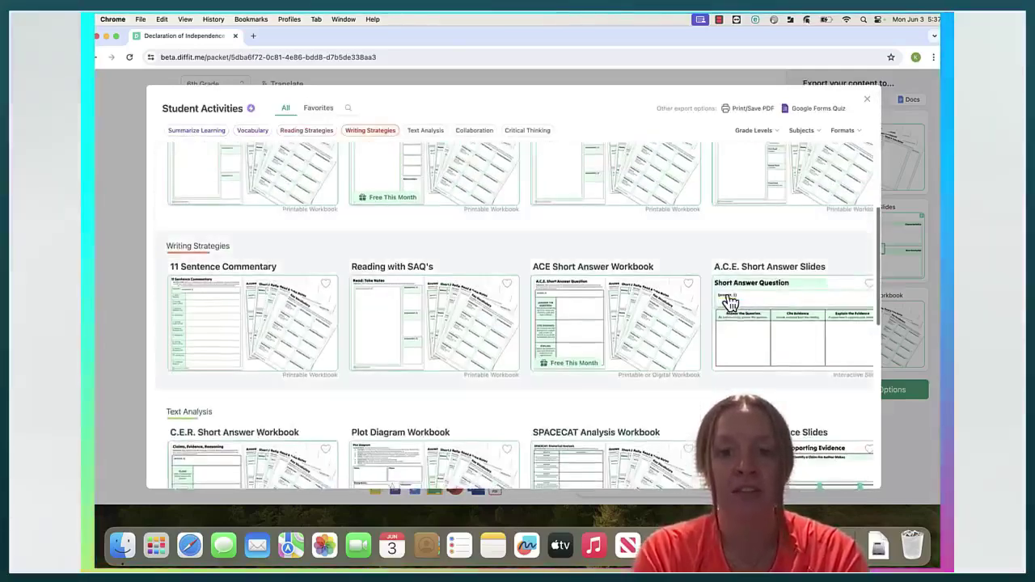
scroll(731, 301, "down", 7)
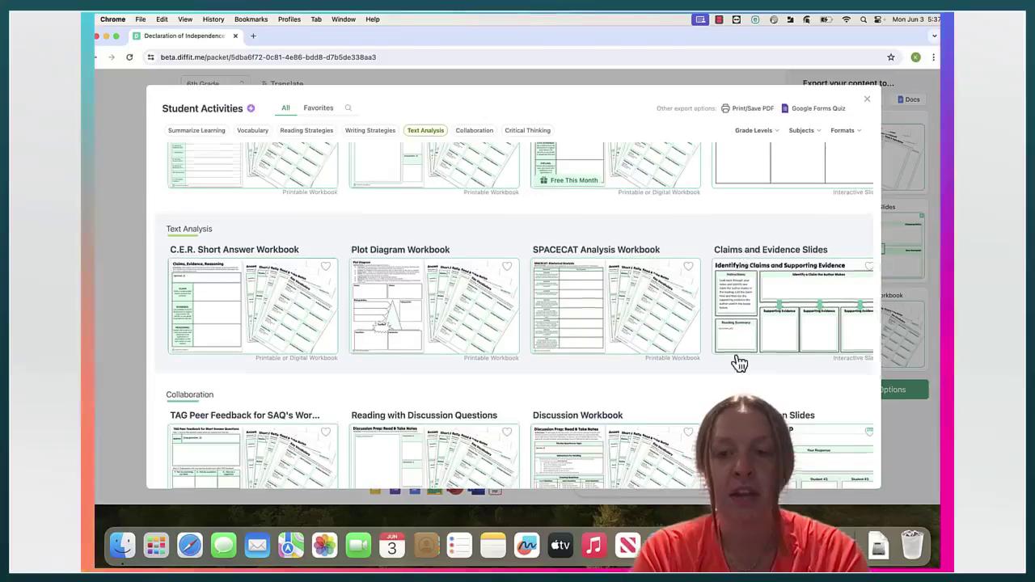
scroll(738, 364, "right", 10)
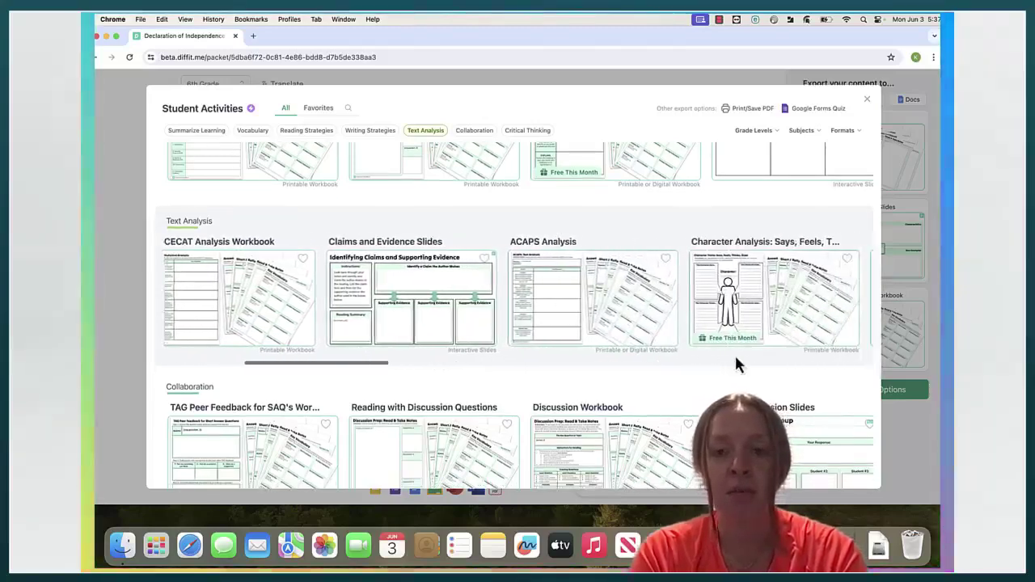
scroll(736, 358, "right", 3)
scroll(736, 363, "down", 6)
scroll(742, 351, "right", 5)
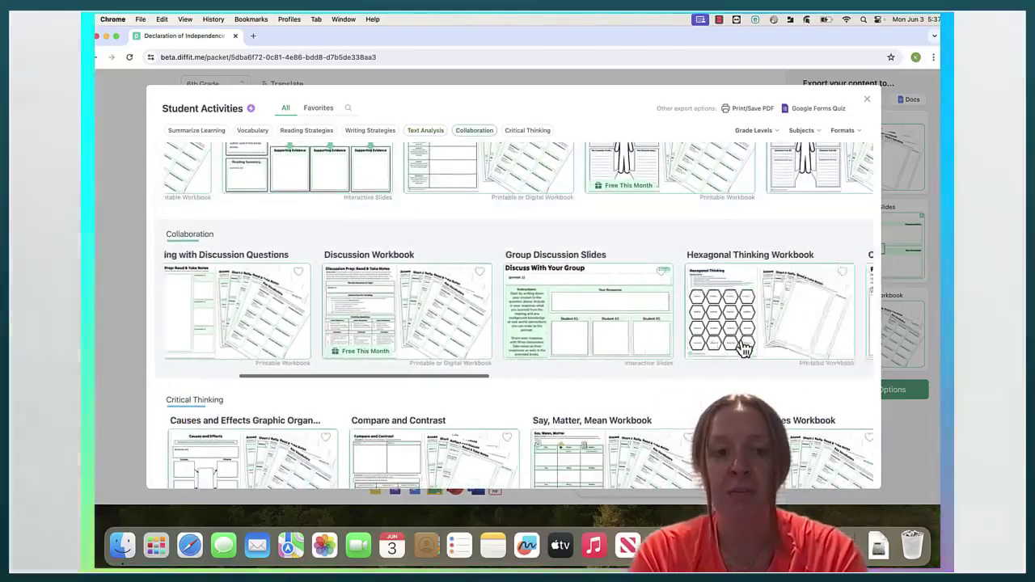
scroll(745, 348, "right", 3)
scroll(745, 348, "down", 5)
scroll(745, 347, "up", 3)
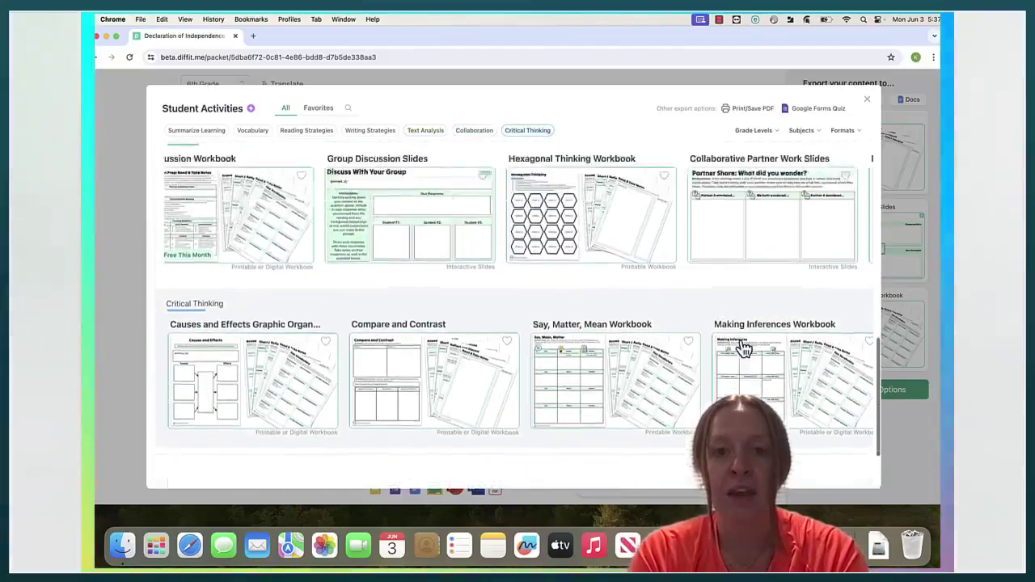
scroll(743, 348, "up", 12)
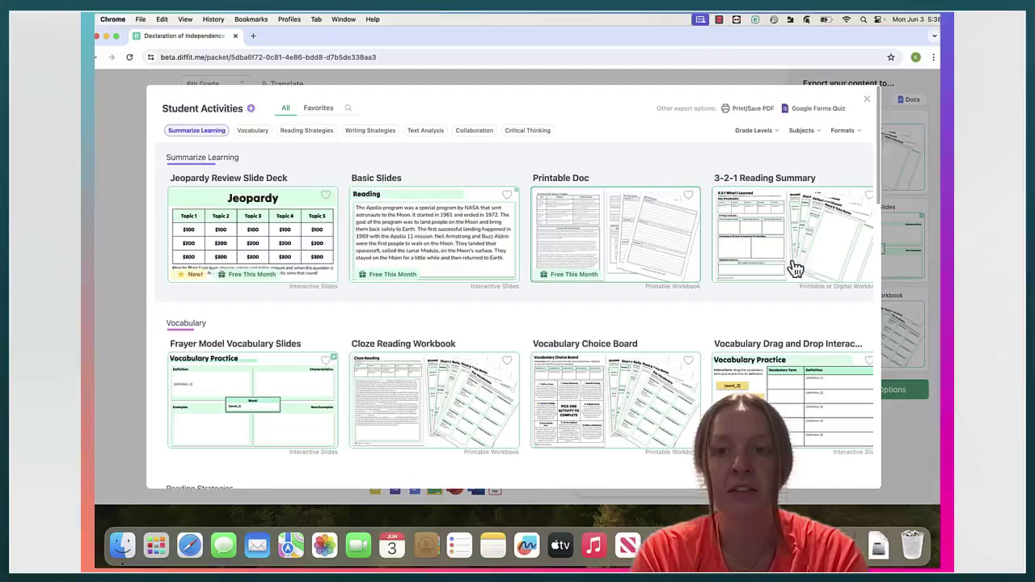
scroll(785, 267, "right", 8)
scroll(774, 266, "left", 8)
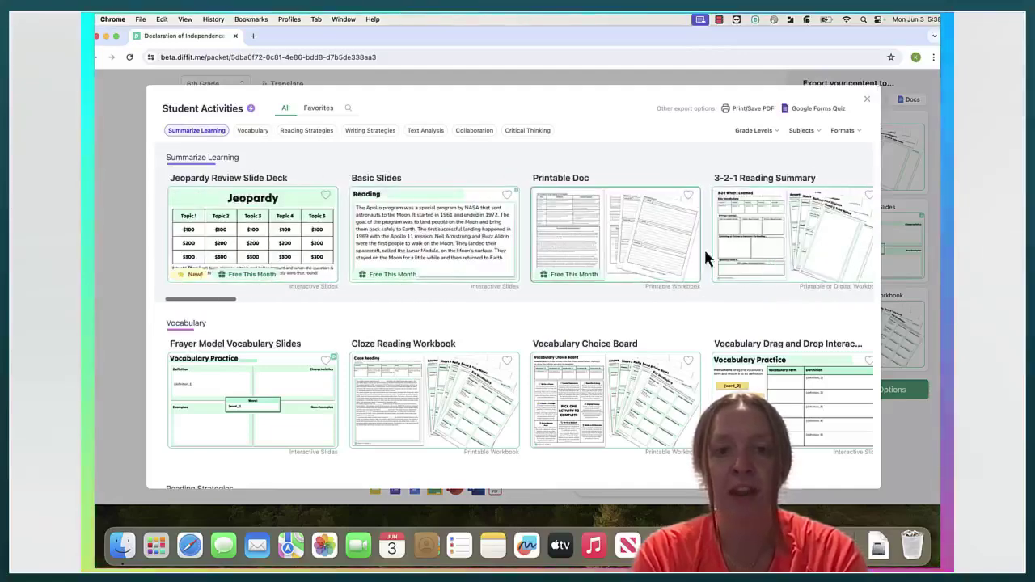
Generate the Printable Doc activity with the preselected elements and open it as a Google Doc.
left_click(634, 242)
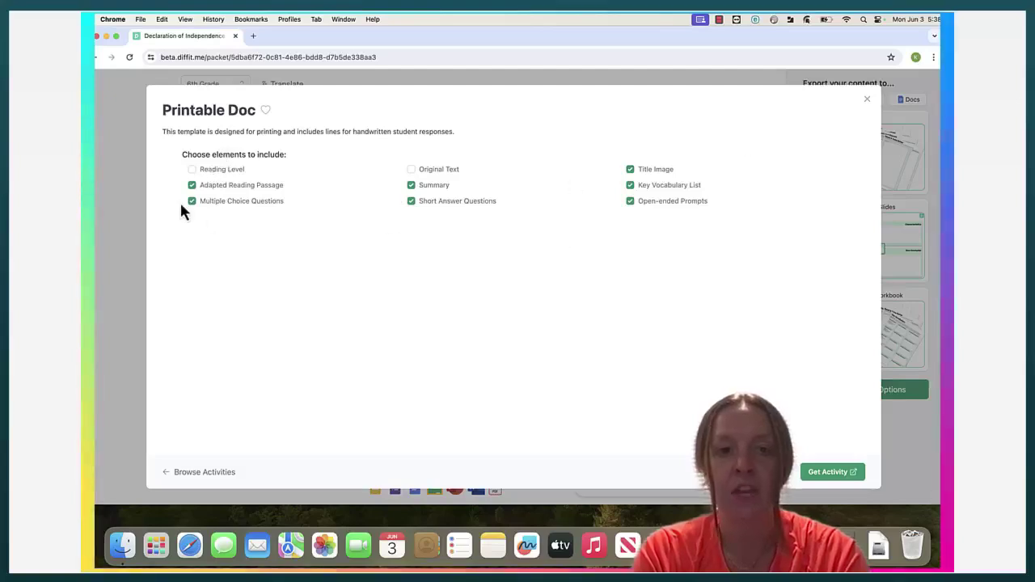
left_click(825, 472)
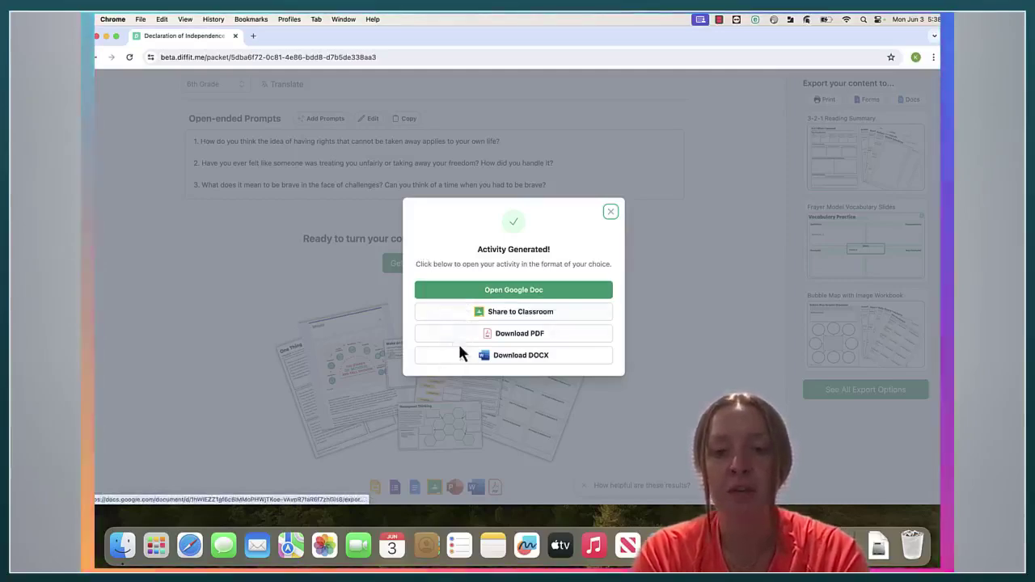
left_click(555, 289)
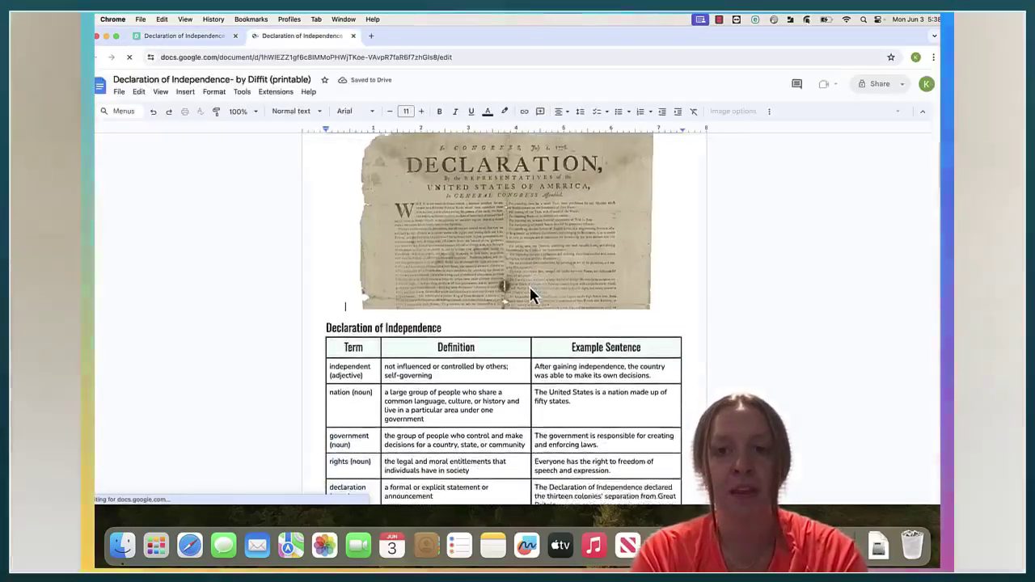
Examine the printable Google Doc from the title image and vocabulary table through the passage, summary and questions to the last open-ended question.
scroll(528, 300, "down", 1)
scroll(528, 304, "up", 2)
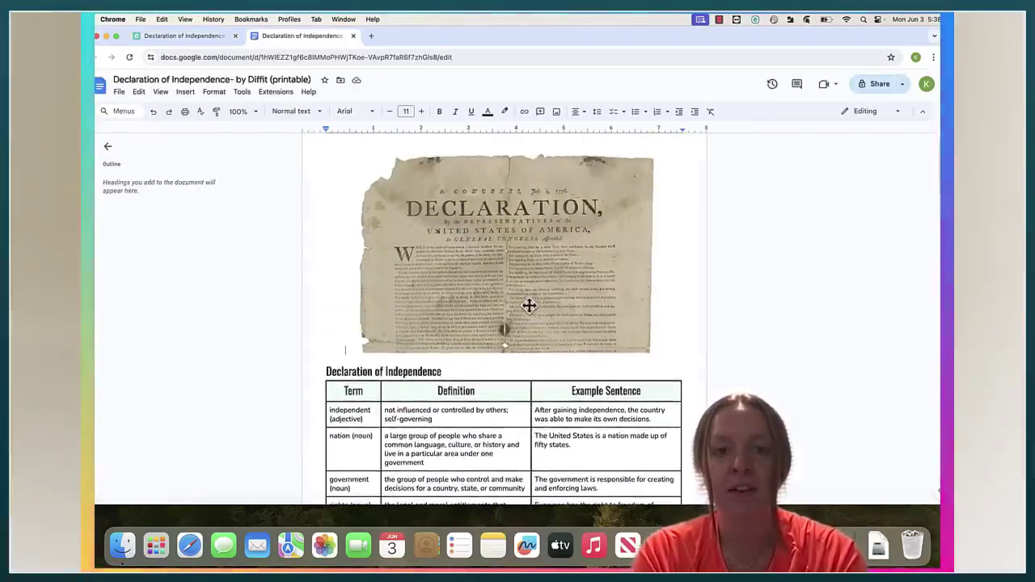
scroll(622, 345, "down", 3)
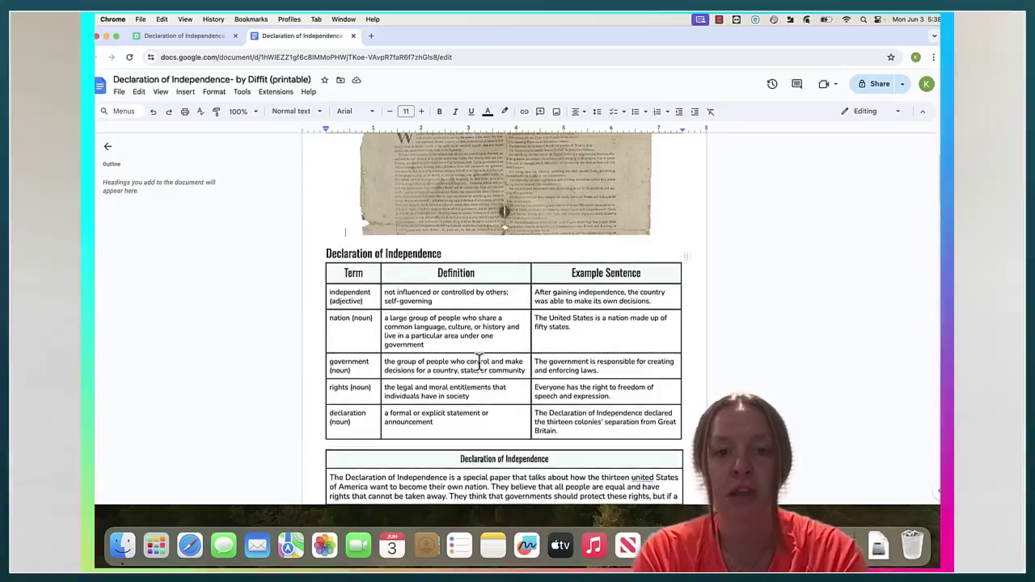
scroll(567, 308, "down", 2)
scroll(492, 408, "down", 4)
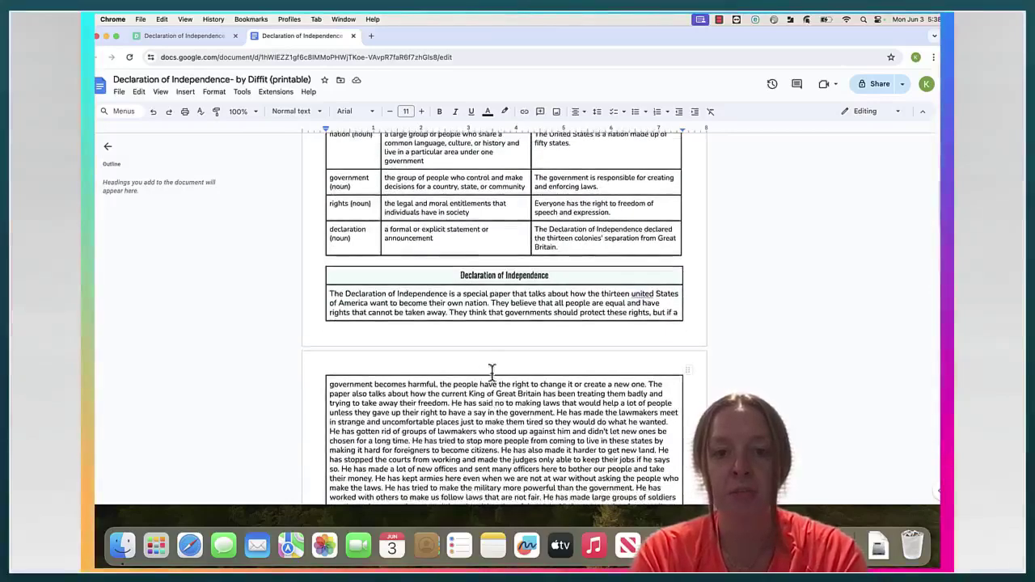
scroll(491, 360, "down", 5)
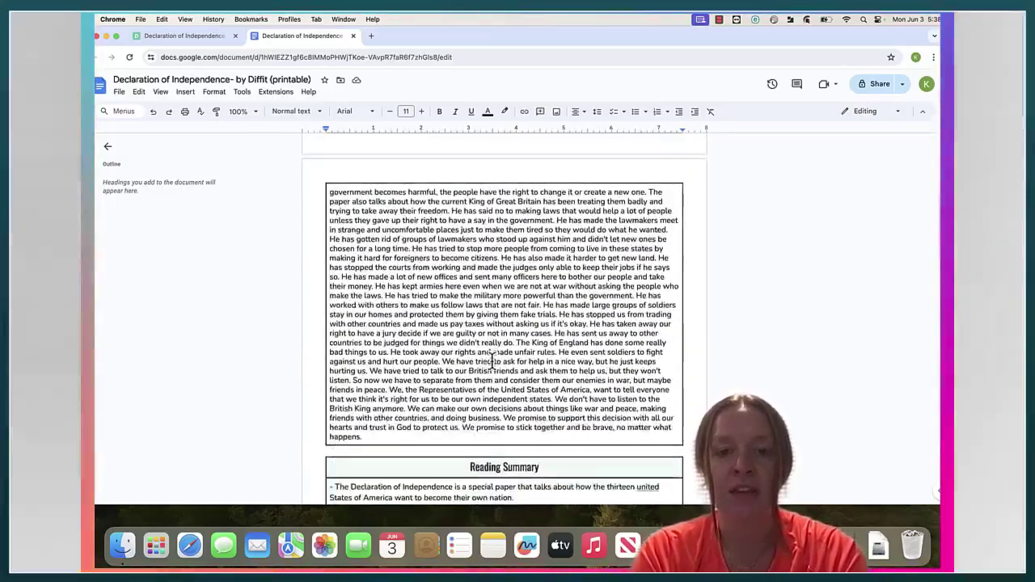
scroll(468, 402, "down", 5)
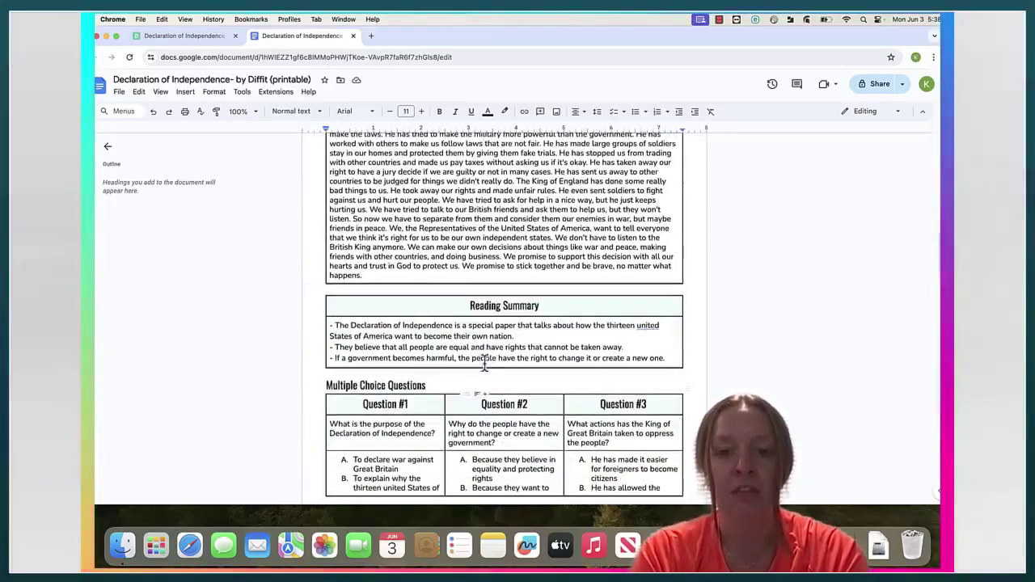
scroll(464, 462, "down", 10)
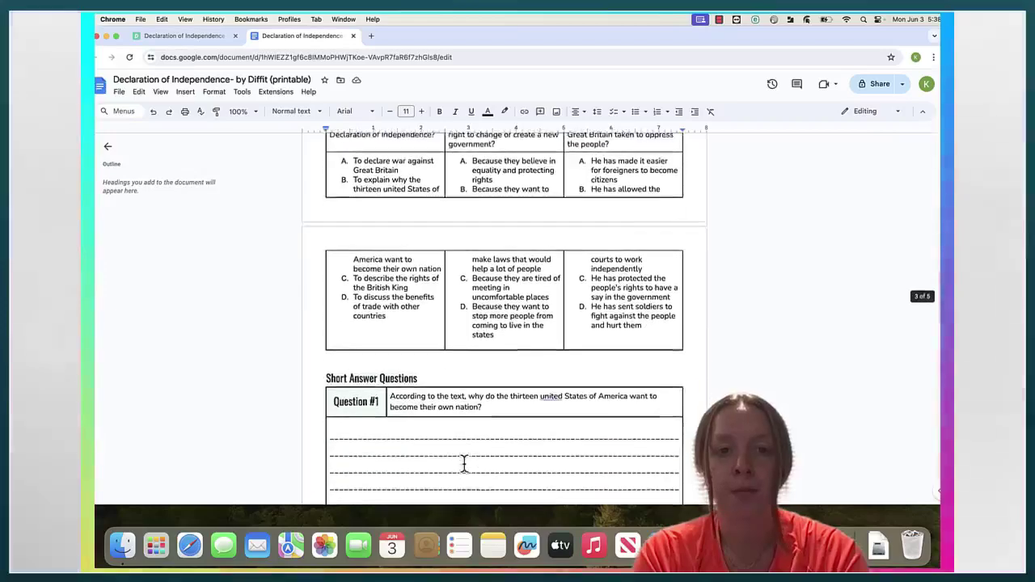
scroll(464, 462, "down", 9)
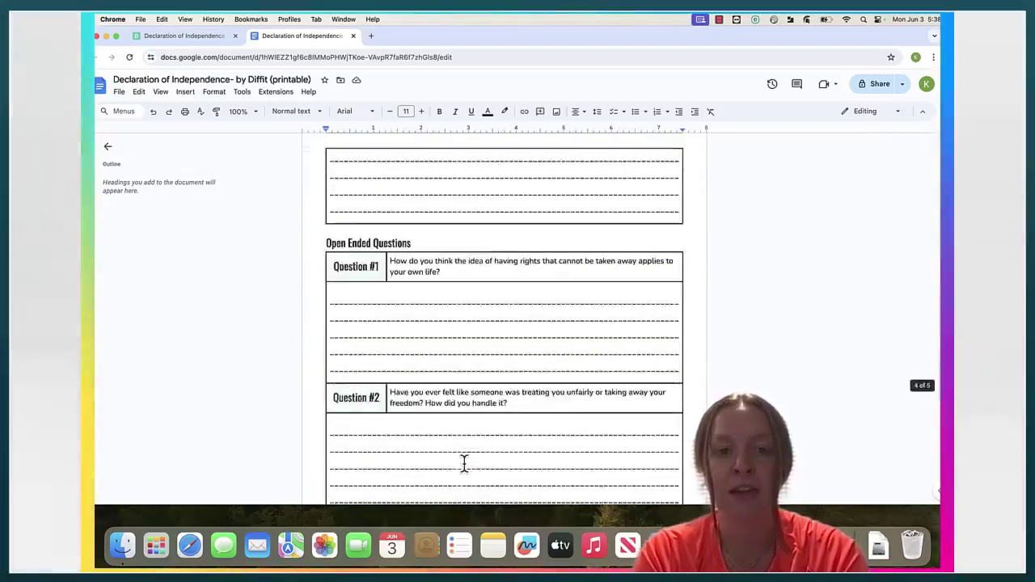
scroll(464, 462, "down", 2)
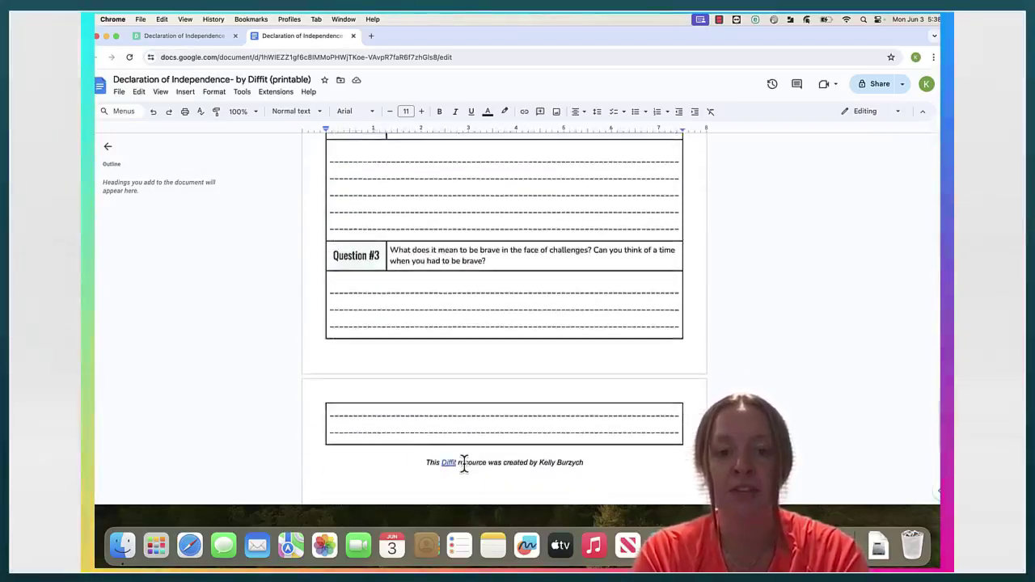
scroll(465, 462, "up", 20)
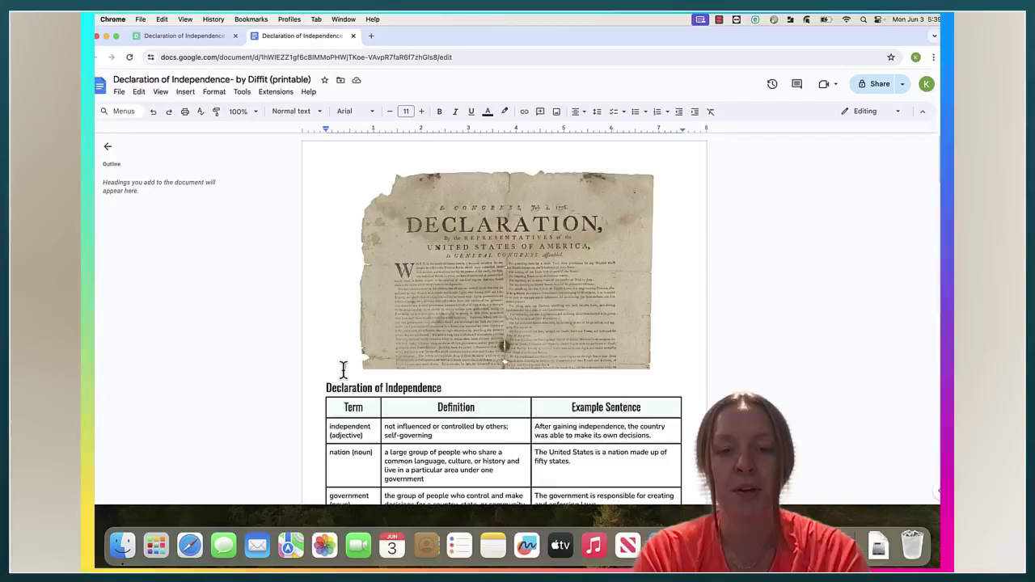
scroll(343, 369, "down", 1)
Return to the Diffit packet, dismiss the generated-activity dialog and go back to the beginning of the packet.
left_click(202, 44)
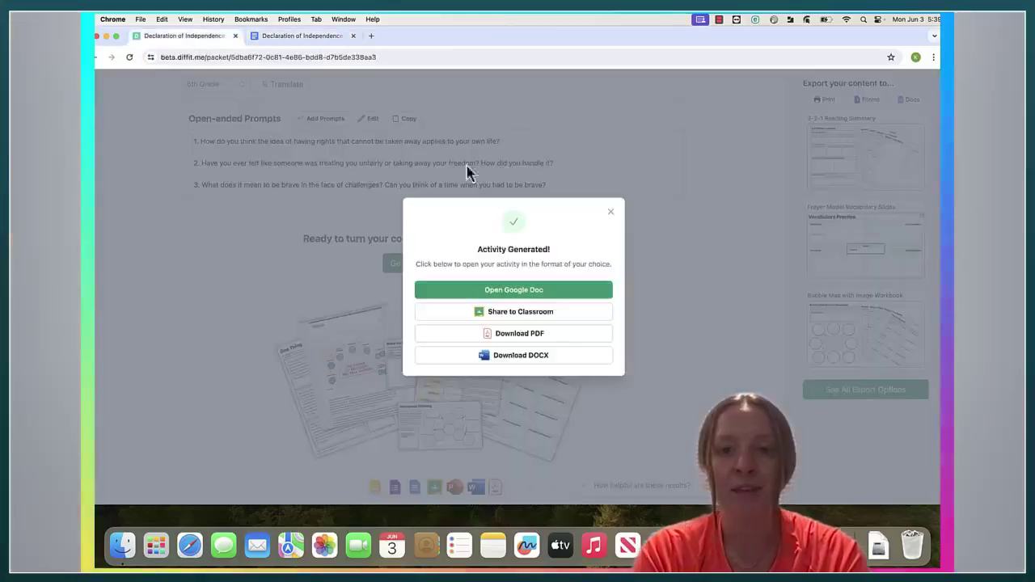
left_click(615, 213)
scroll(612, 215, "up", 10)
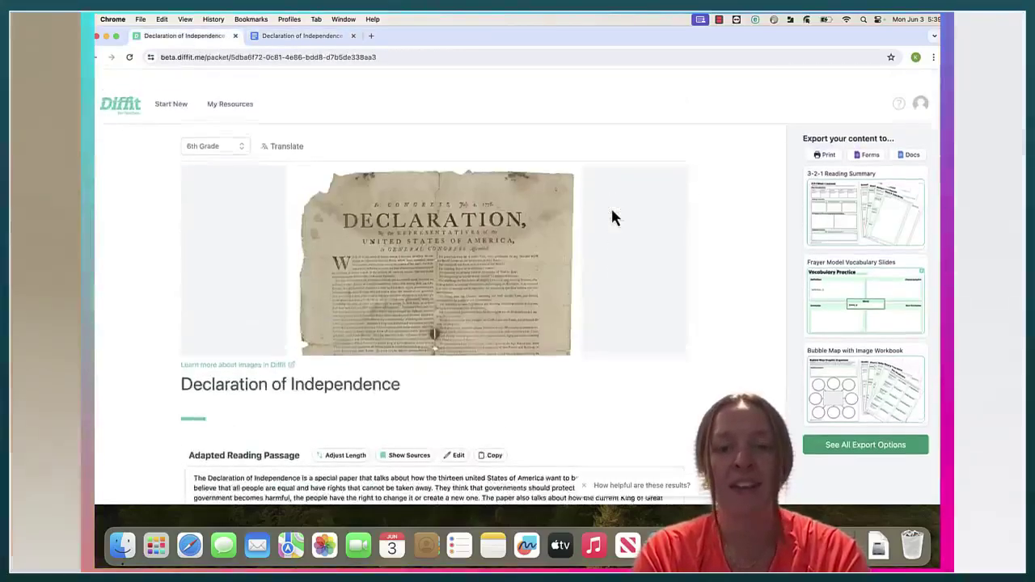